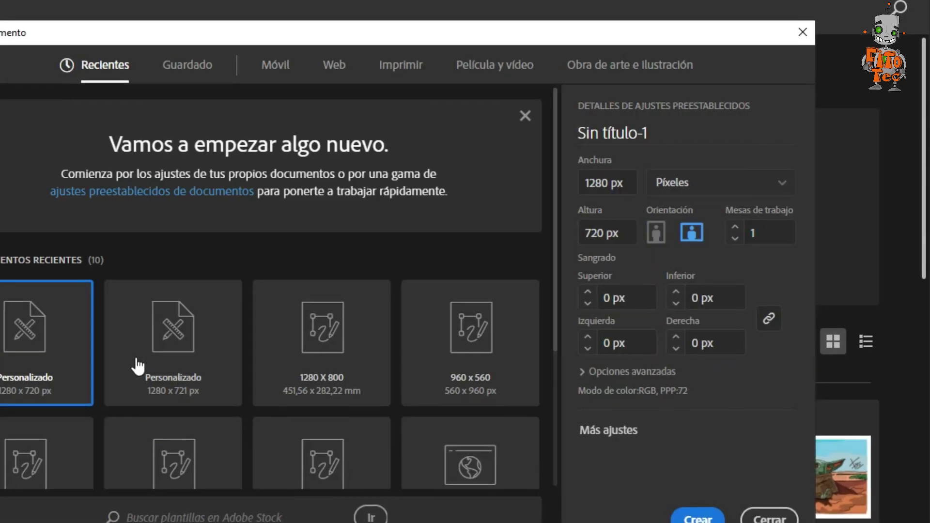
Step: Name the new 1280 × 720 px document 'Digitalizando Logo'
triple_click(646, 129)
type("Digitalizando Logo")
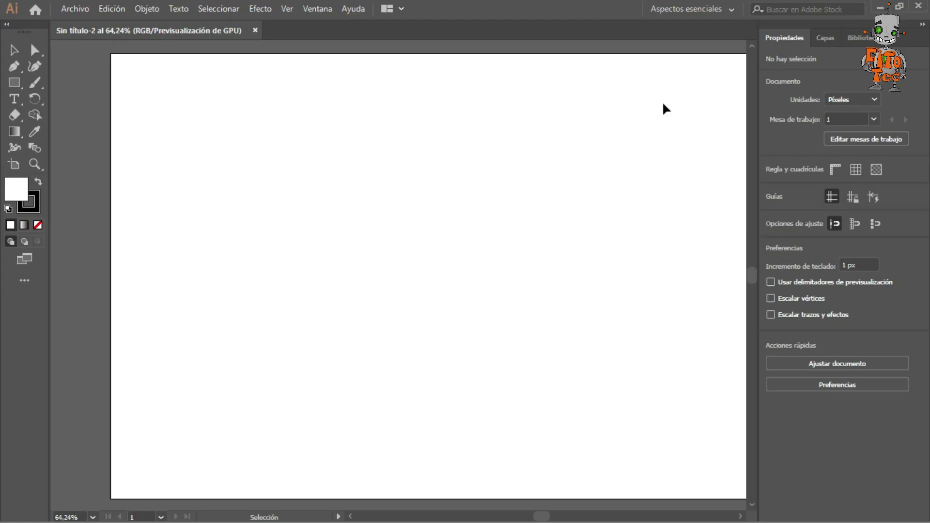
Step: Switch to the Aspectos esenciales clásicos workspace and place logo fitotec 001.jpg on the artboard
left_click(322, 10)
mouse_move(394, 83)
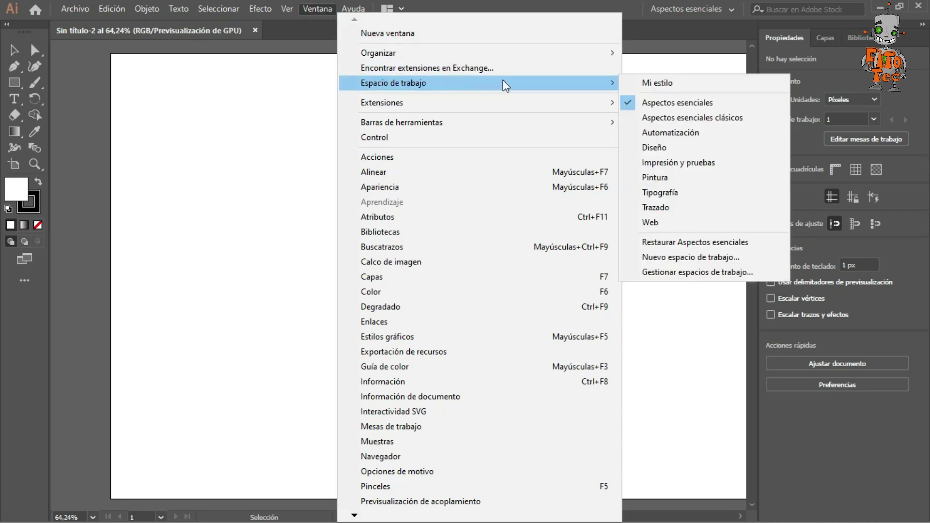
left_click(661, 115)
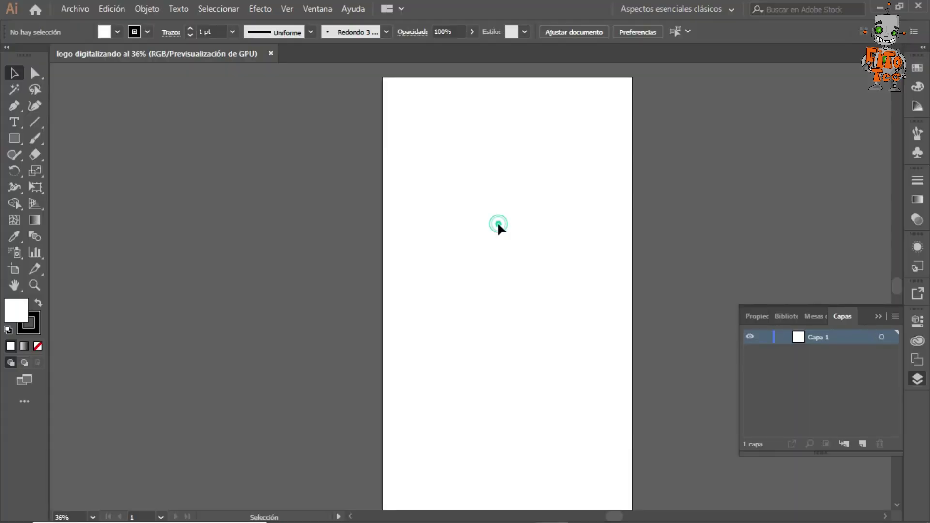
mouse_move(431, 235)
left_mouse_down()
mouse_move(594, 455)
mouse_move(401, 163)
left_mouse_up()
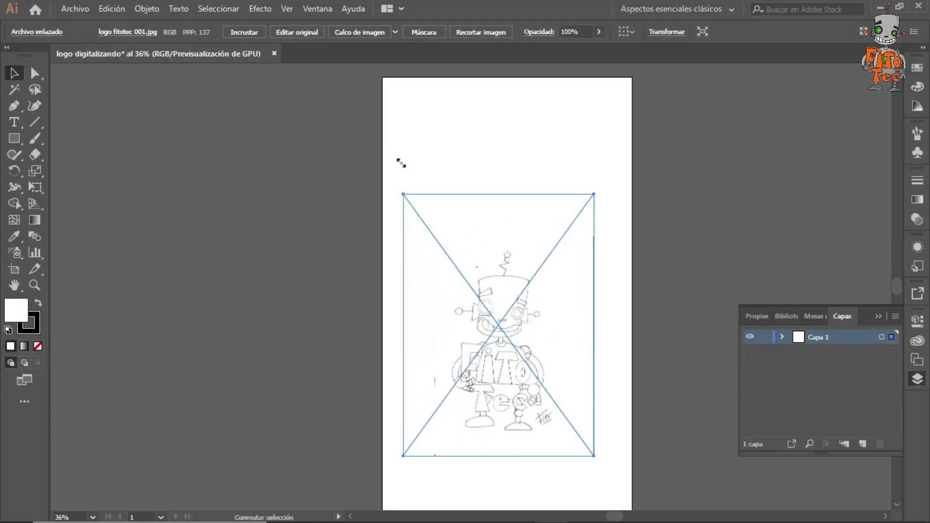
Step: Enlarge the placed sketch and trim the artboard edges to fit it
left_click_drag(594, 455, 619, 493)
left_click(580, 129)
key("shift+o")
left_click_drag(518, 77, 518, 189)
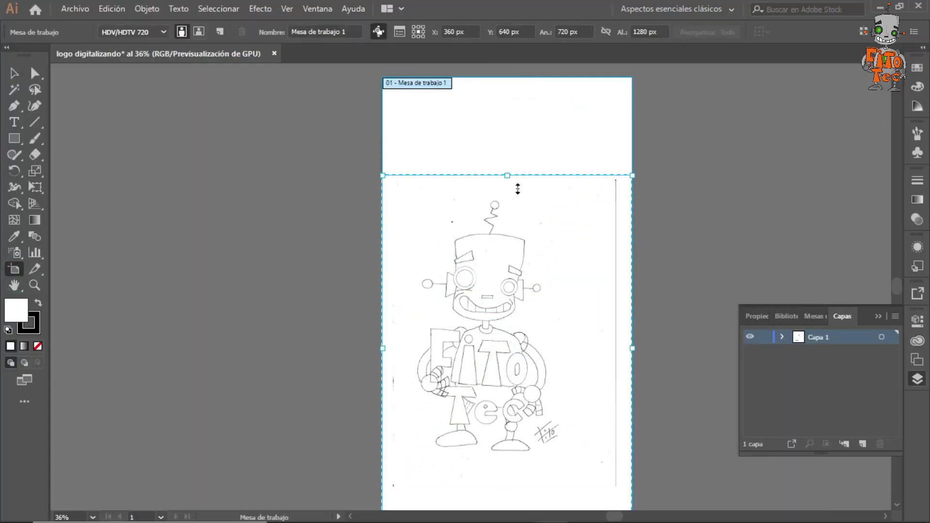
left_click_drag(632, 348, 612, 349)
key("Escape")
key("ctrl+0")
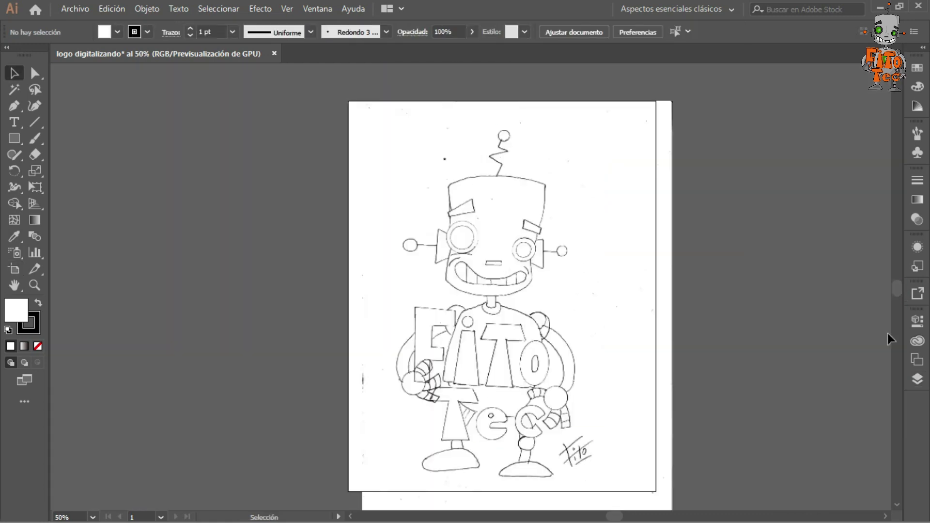
Step: Add a new layer named 'trazos' in the Layers panel
left_click(923, 384)
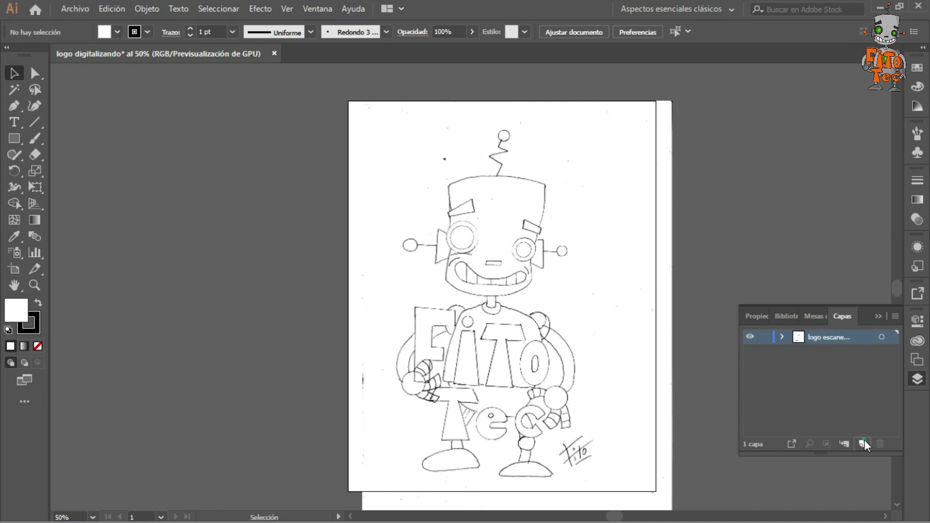
double_click(834, 340)
type("trazos")
key("Return")
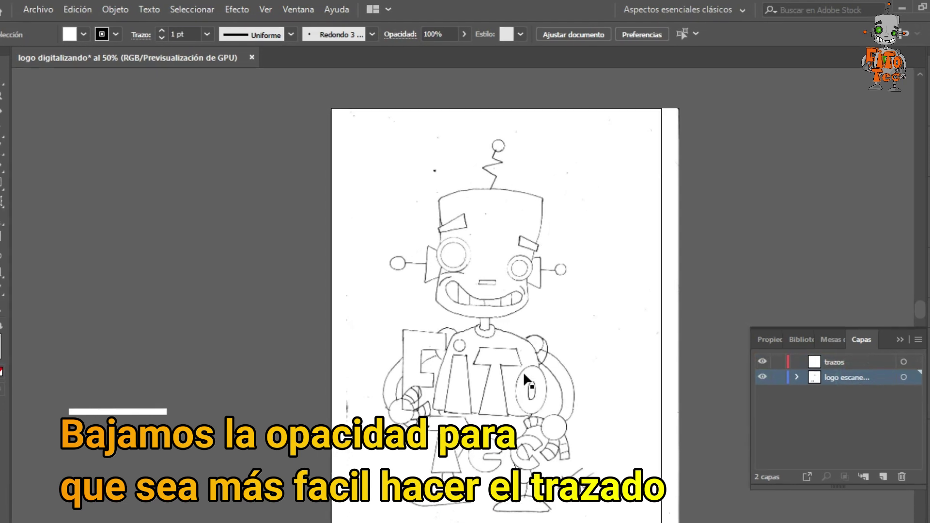
Step: Lower the scanned sketch's opacity to 69%
left_click(526, 380)
left_click(603, 39)
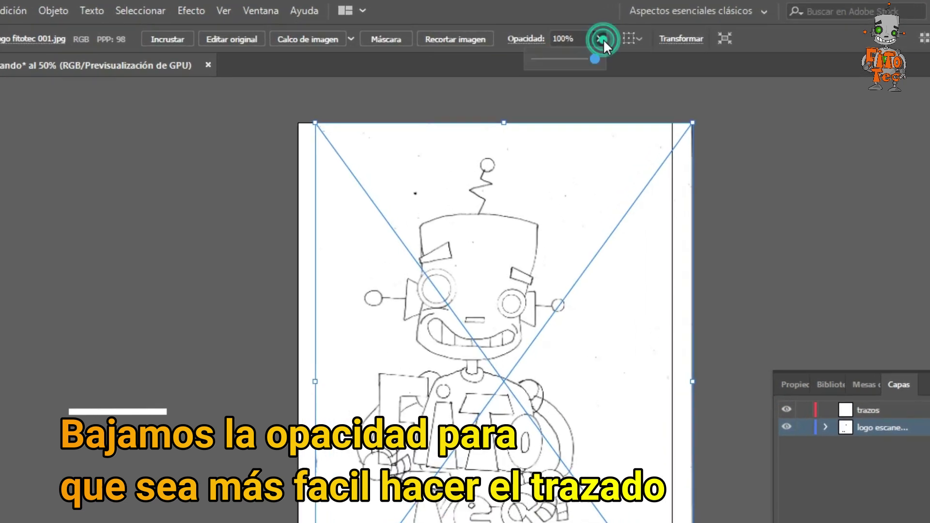
left_click_drag(595, 61, 575, 63)
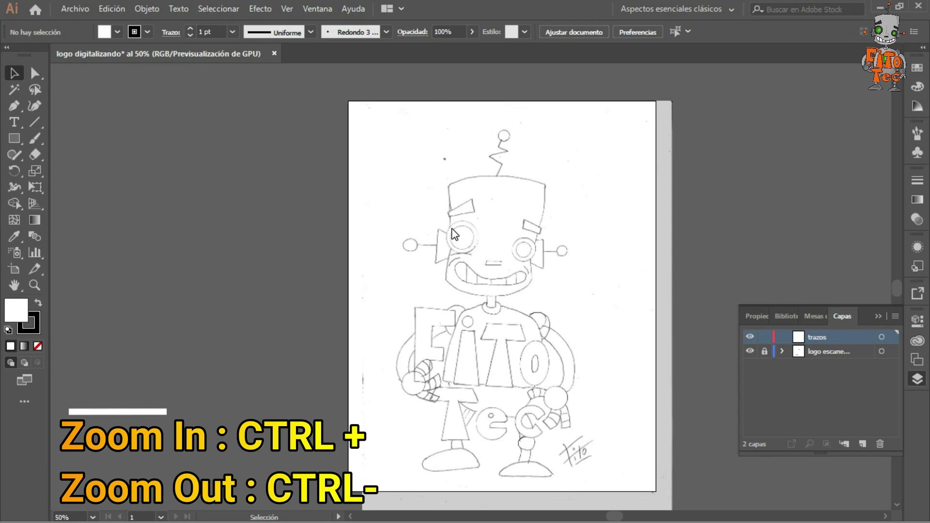
Step: Draw an unfilled circle over the robot's left eye
key("l")
key("ctrl+plus")
key("ctrl+plus")
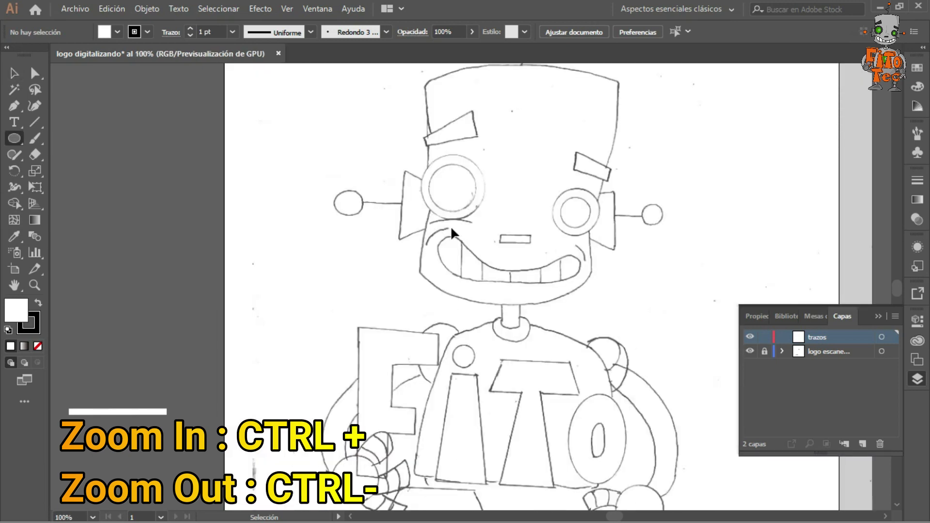
key("ctrl+plus")
left_click_drag(383, 251, 484, 350)
left_click_drag(444, 305, 444, 316)
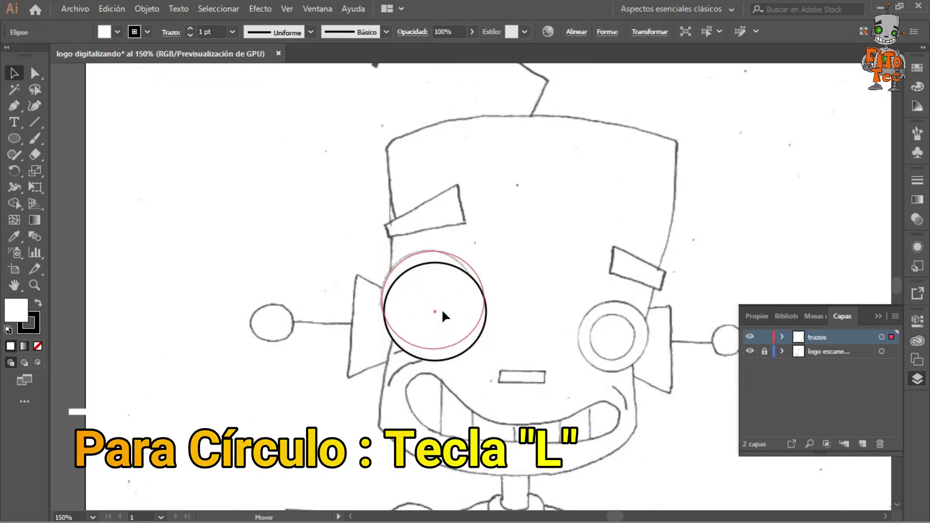
left_click(104, 31)
left_click(7, 61)
left_click_drag(479, 347, 479, 347)
Step: Add the left eye's inner circle and a circle over the right eye
key("l")
left_click_drag(392, 264, 464, 336)
mouse_move(602, 302)
left_mouse_down()
mouse_move(618, 322)
mouse_move(594, 337)
left_mouse_up()
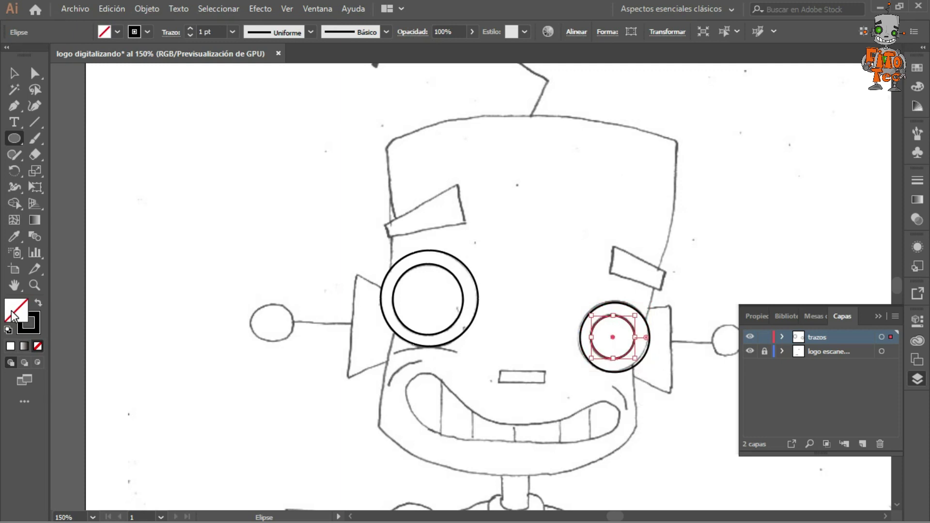
key("ctrl+shift+a")
Step: Trace both eyebrow outlines with the Pen tool
left_click_drag(15, 106, 48, 104)
left_click(385, 226)
left_click(389, 237)
left_click(465, 223)
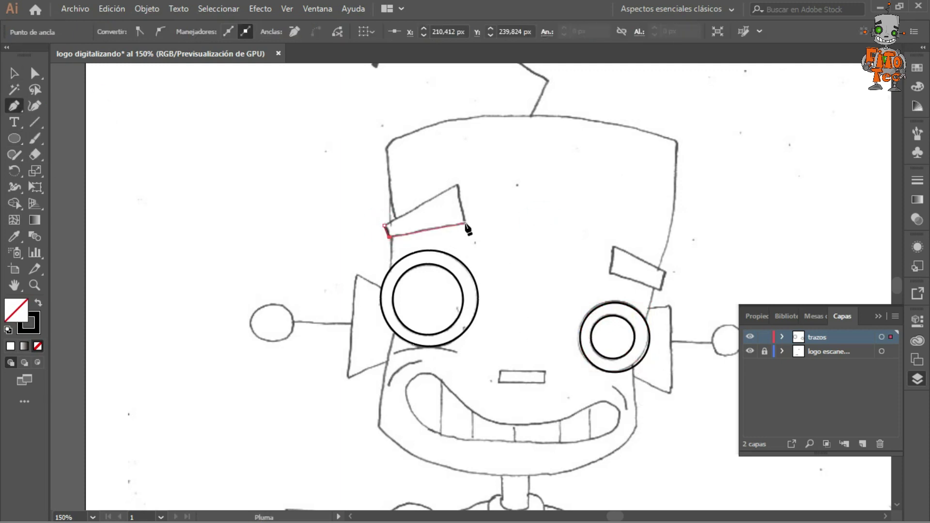
left_click(612, 247)
left_click(666, 273)
left_click(659, 291)
left_click(609, 273)
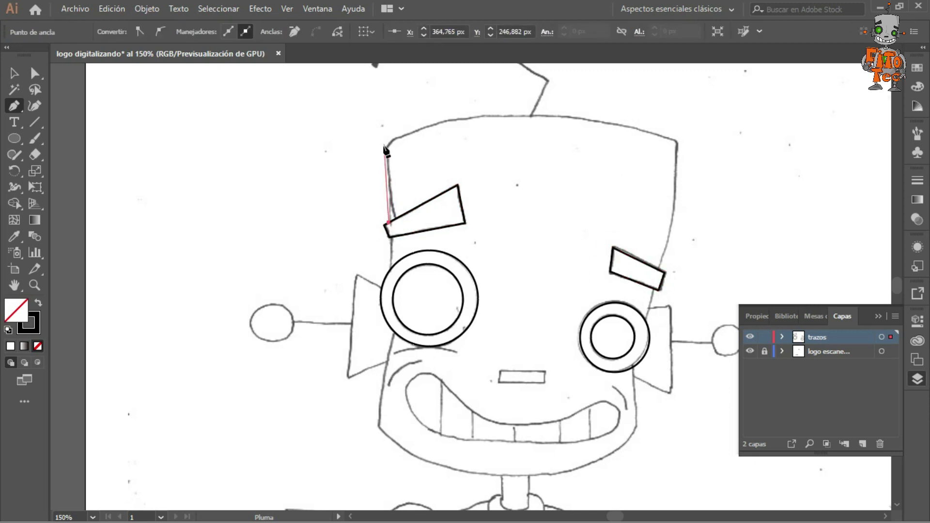
Step: Trace the top outline of the robot's head
left_click_drag(677, 144, 561, 208)
key("ctrl+z")
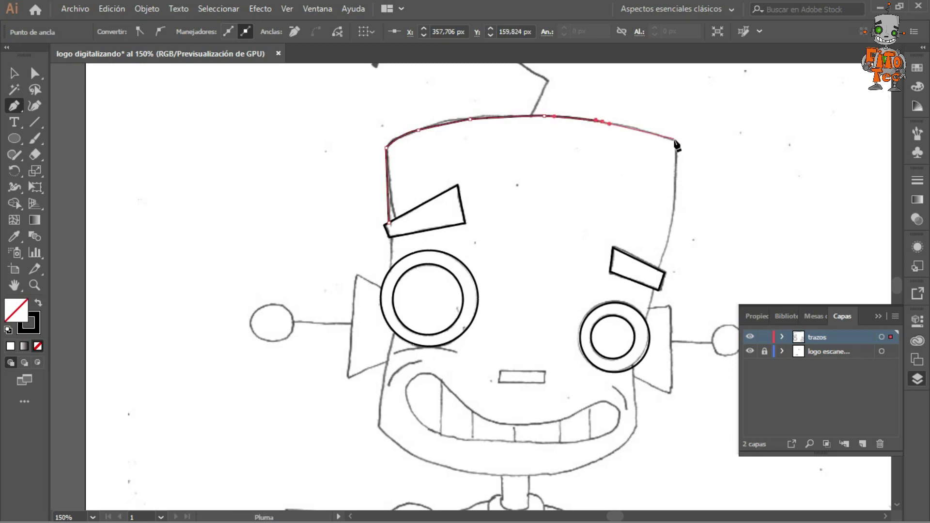
left_click(659, 267)
key("Escape")
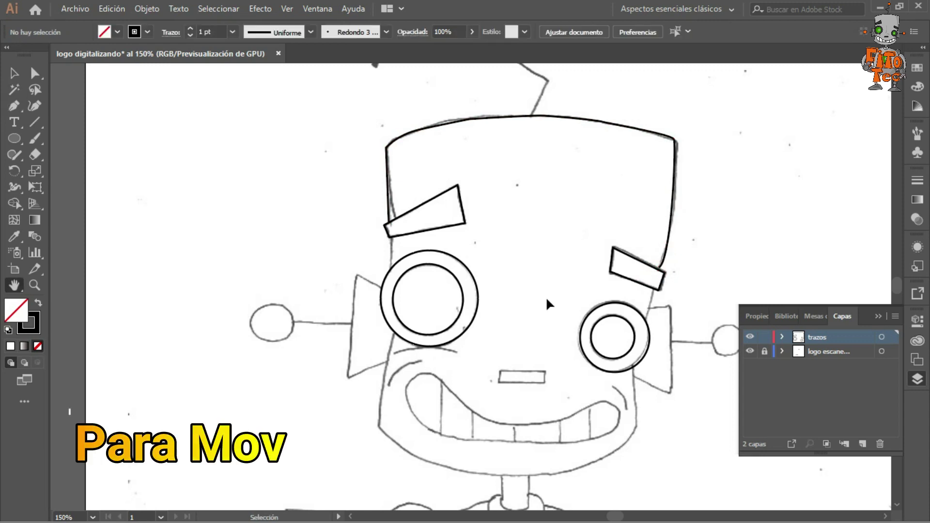
key("h")
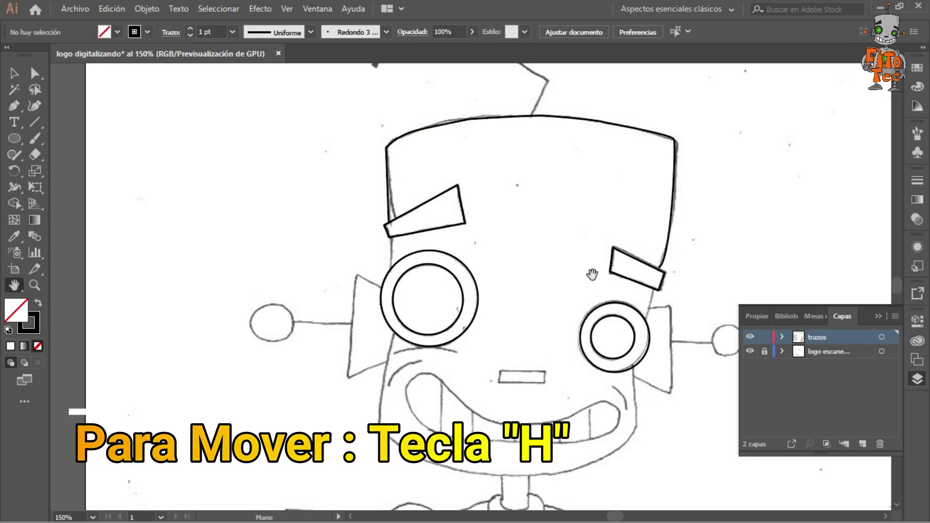
left_click_drag(592, 274, 576, 163)
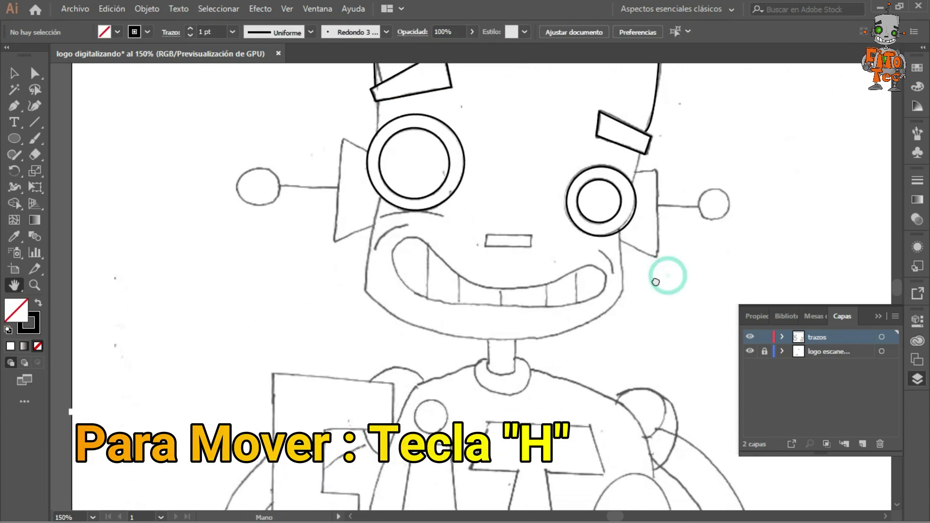
left_click_drag(668, 275, 655, 286)
Step: Trace the left ear triangle and draw ellipses over both side knobs
key("p")
left_click(357, 164)
left_click(332, 150)
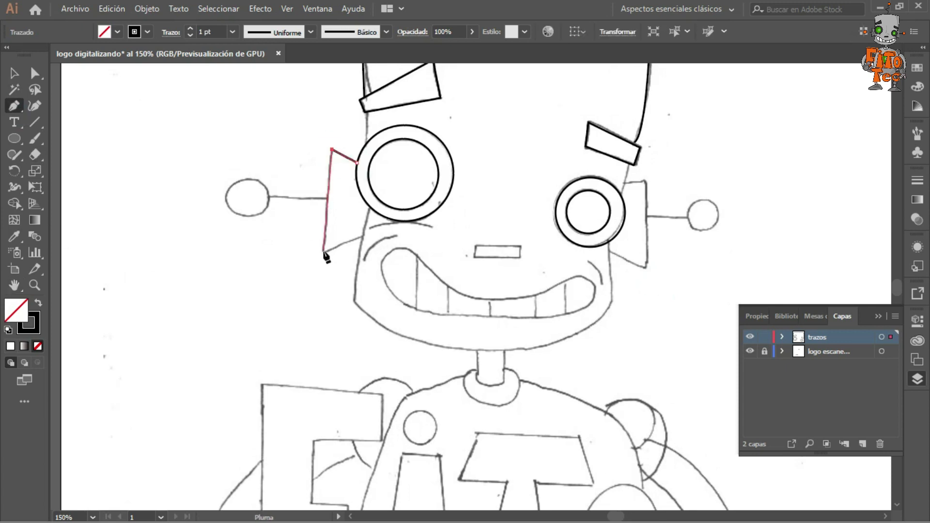
left_click(323, 253)
left_click(363, 237)
key("l")
left_click_drag(226, 180, 269, 216)
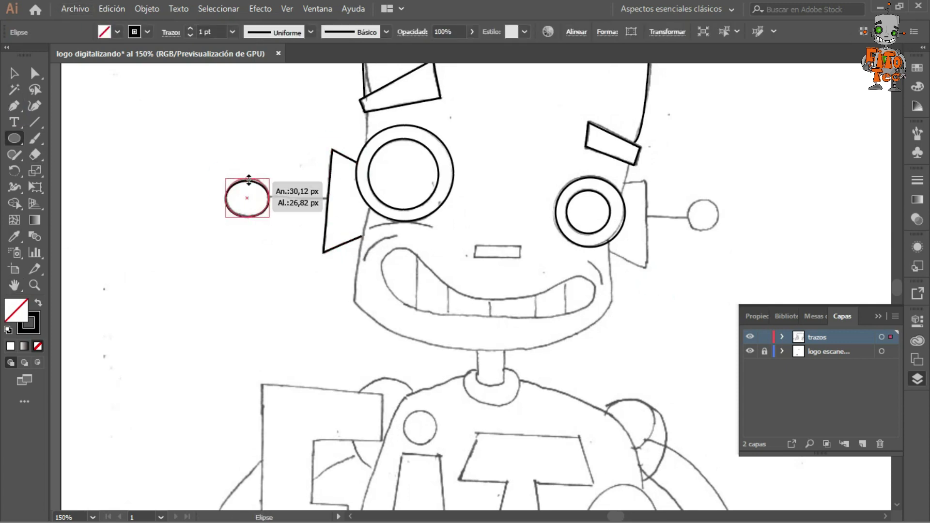
mouse_move(449, 267)
left_mouse_down()
mouse_move(493, 306)
mouse_move(722, 228)
left_mouse_up()
key("v")
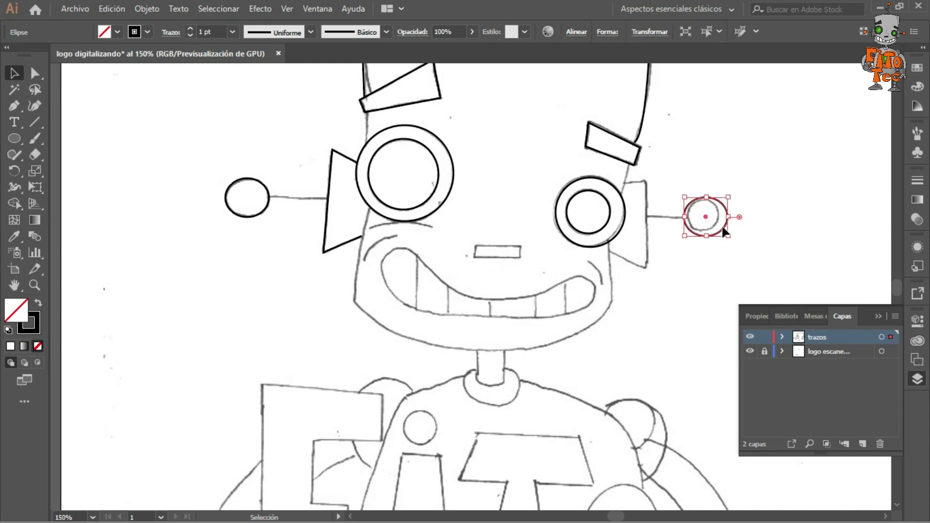
Step: Trace the right ear and the face outline with the small rectangle above the mouth
key("p")
left_click(624, 183)
left_click(646, 180)
left_click(647, 270)
left_click(609, 250)
left_click(623, 182)
left_click(370, 209)
left_click(354, 303)
left_click_drag(467, 350, 533, 348)
left_click(475, 247)
Step: Trace the antenna segments and the outline around the neck
left_click(328, 199)
left_click(689, 216)
scroll(539, 307, "down", 3)
left_click(472, 269)
left_click(493, 239)
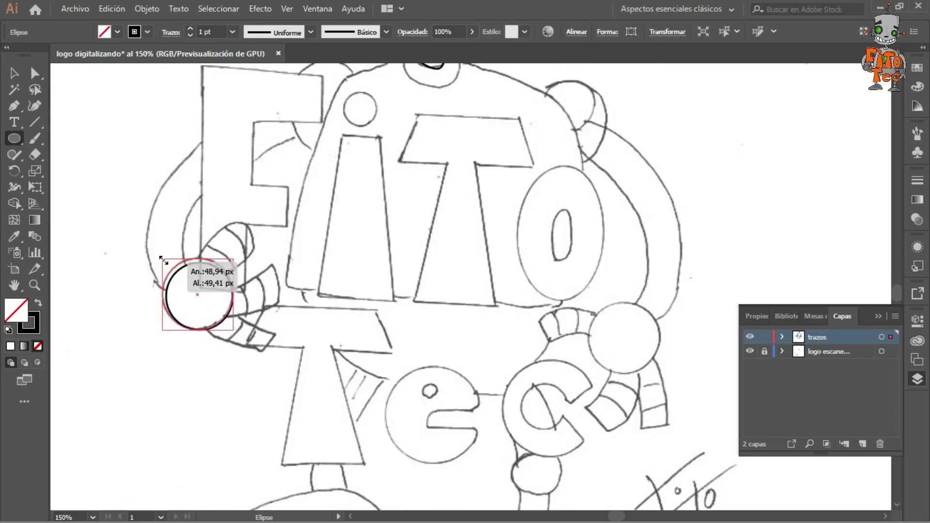
Step: Draw circles over the left and right hands
left_click_drag(590, 306, 588, 305)
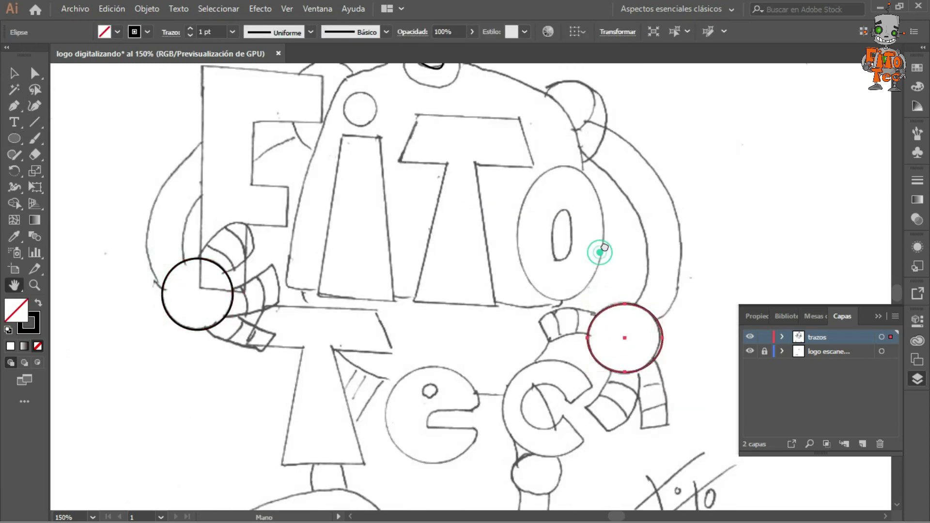
scroll(602, 249, "down", 3)
left_click_drag(569, 374, 609, 412)
scroll(610, 412, "up", 5)
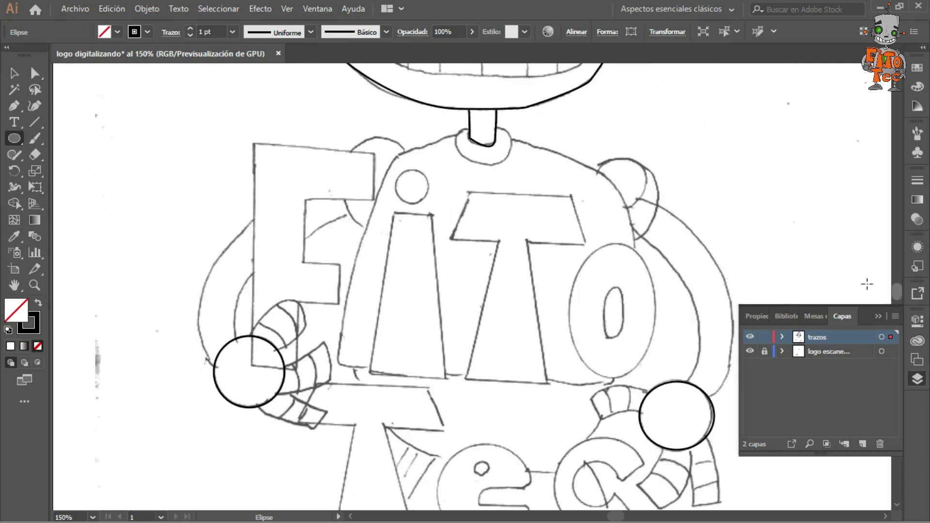
scroll(515, 270, "up", 5)
key("b")
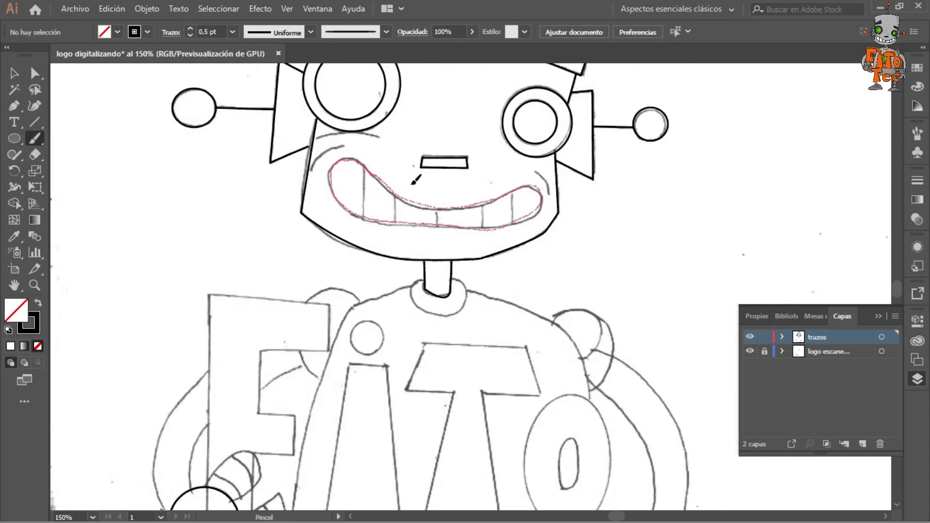
Step: Brush the neck circle, the right shoulder and the left arm segment
left_click_drag(424, 281, 464, 290)
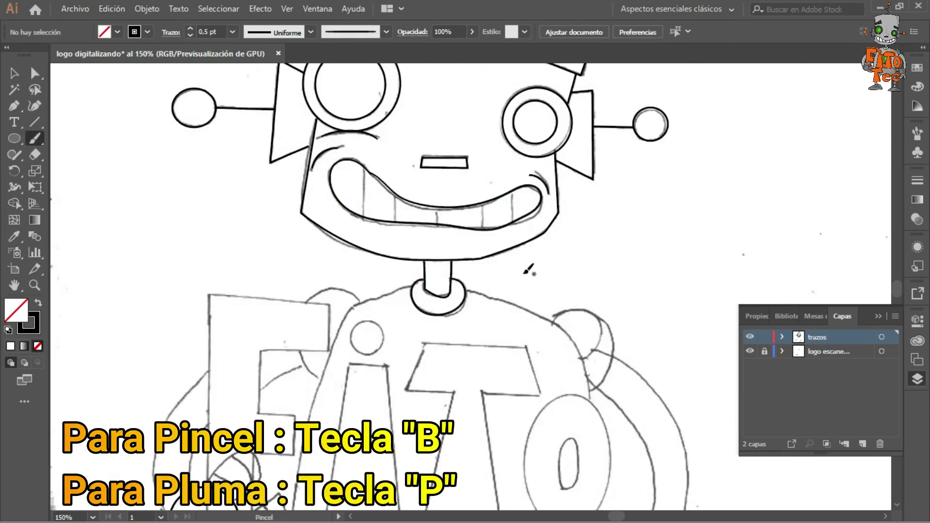
scroll(528, 270, "down", 5)
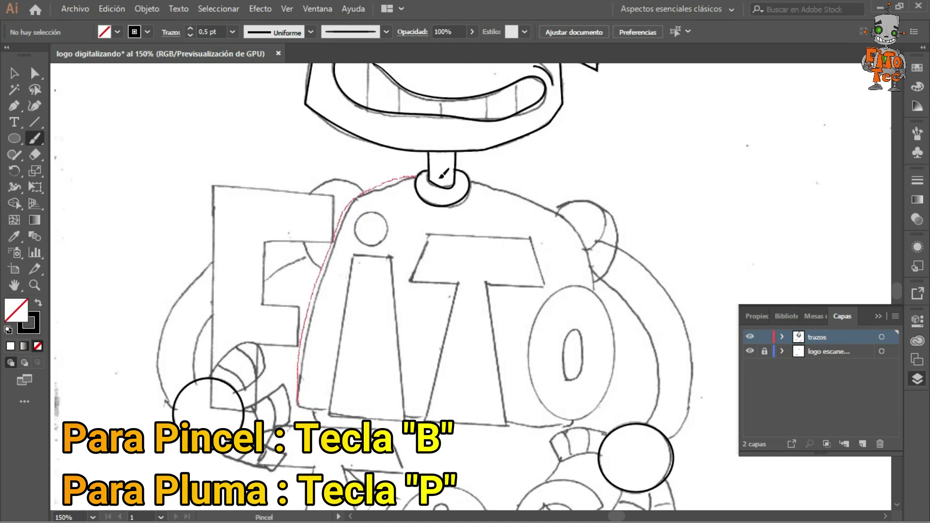
left_click_drag(592, 263, 592, 289)
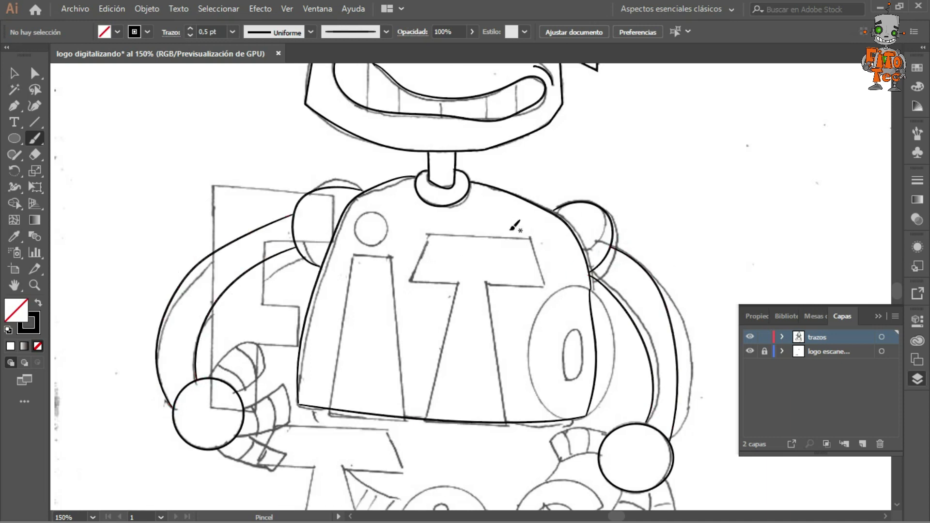
scroll(514, 225, "down", 5)
left_click_drag(229, 256, 251, 229)
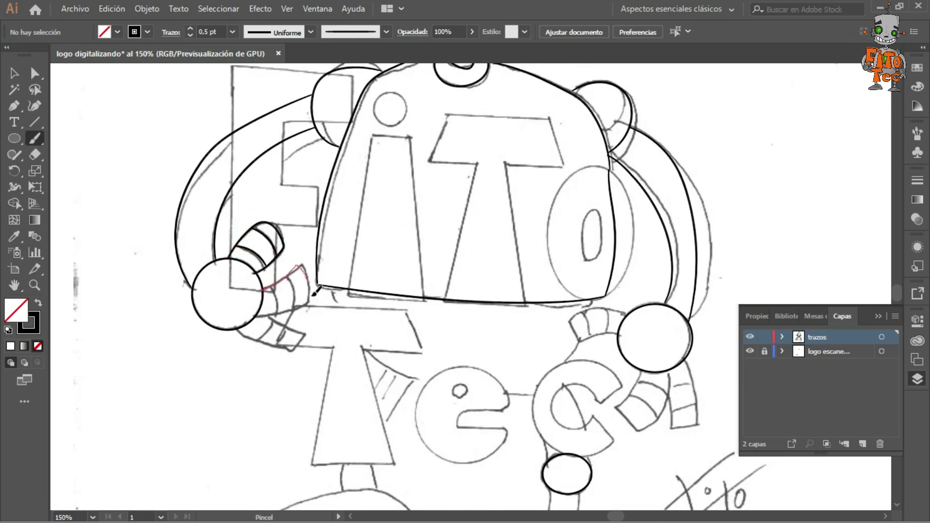
left_click_drag(274, 316, 272, 317)
scroll(519, 291, "down", 3)
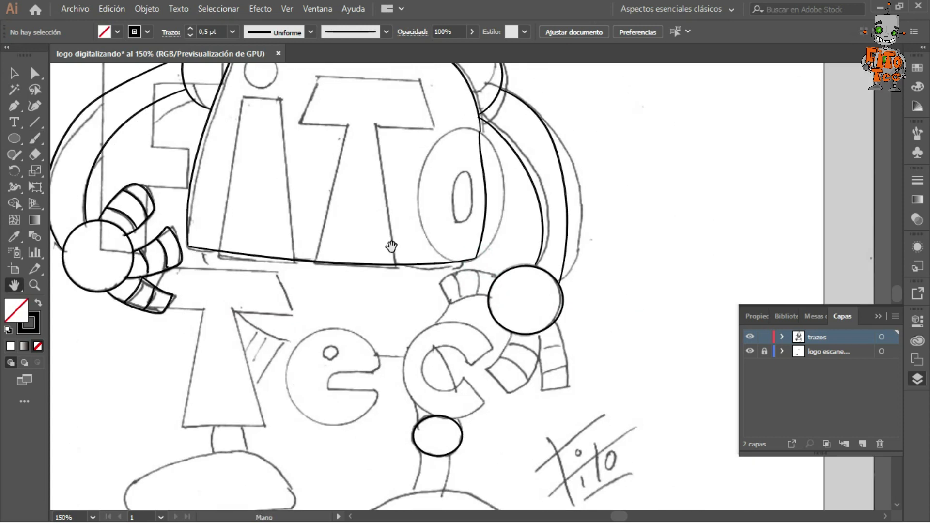
Step: Ink the stroke beside the right arm and the round lower-body outline
key("ctrl+plus")
left_click_drag(491, 297, 427, 280)
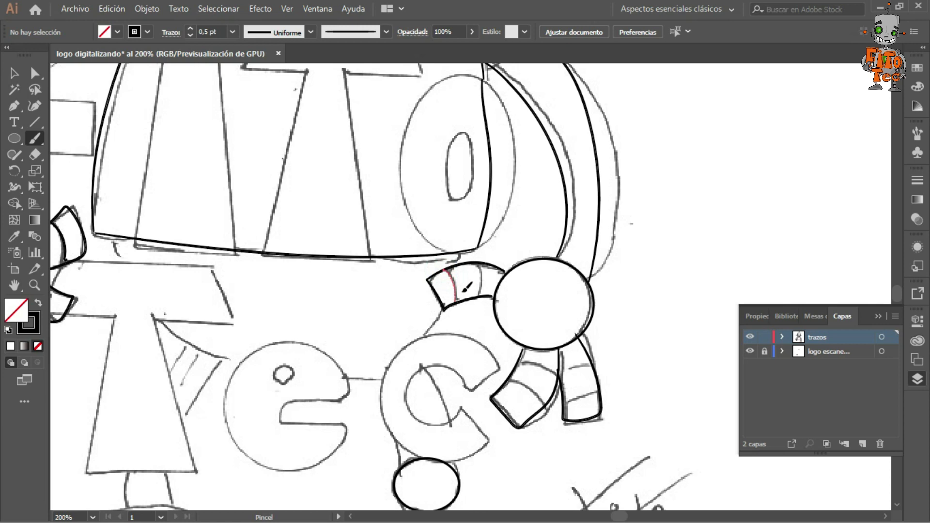
scroll(601, 373, "down", 2)
scroll(436, 310, "up", 1)
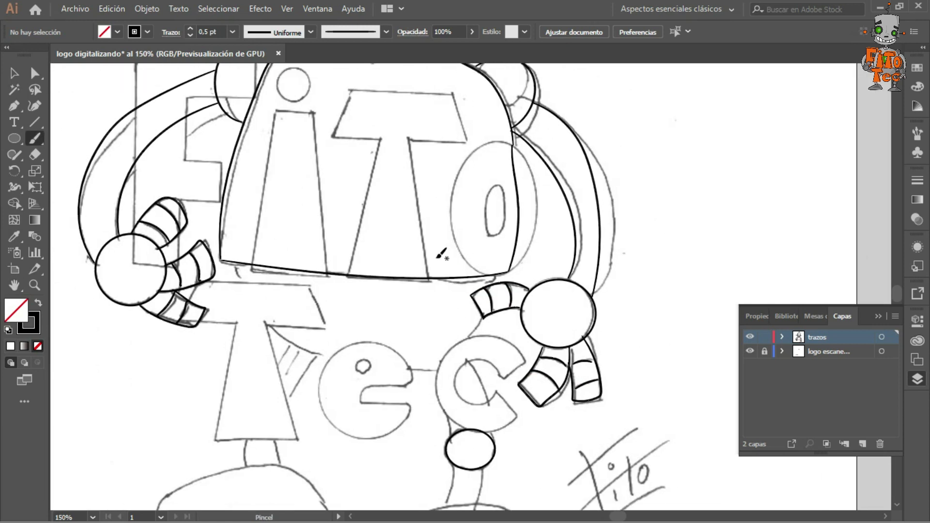
left_click_drag(420, 362, 501, 274)
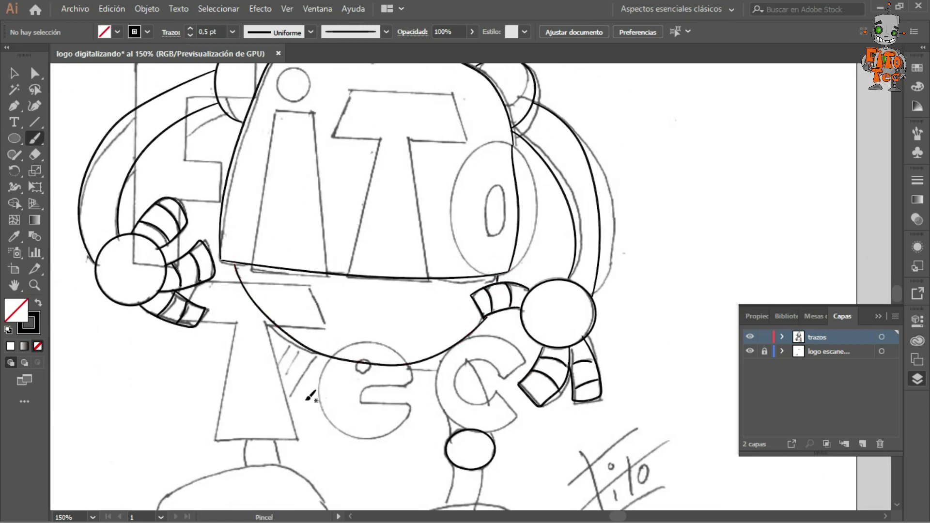
key("v")
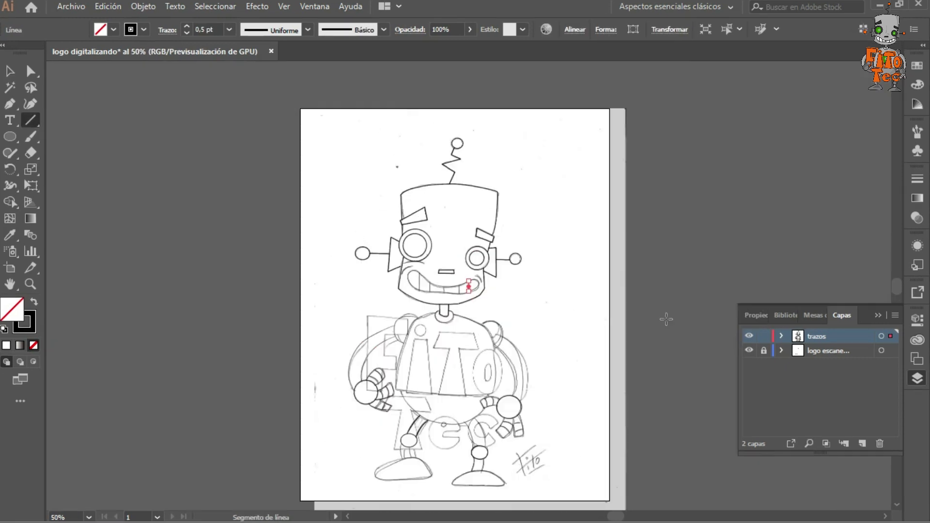
scroll(484, 418, "down", 3)
Step: Check strokes against the scan, hide the trazos layer, and add a new layer
left_click(742, 344)
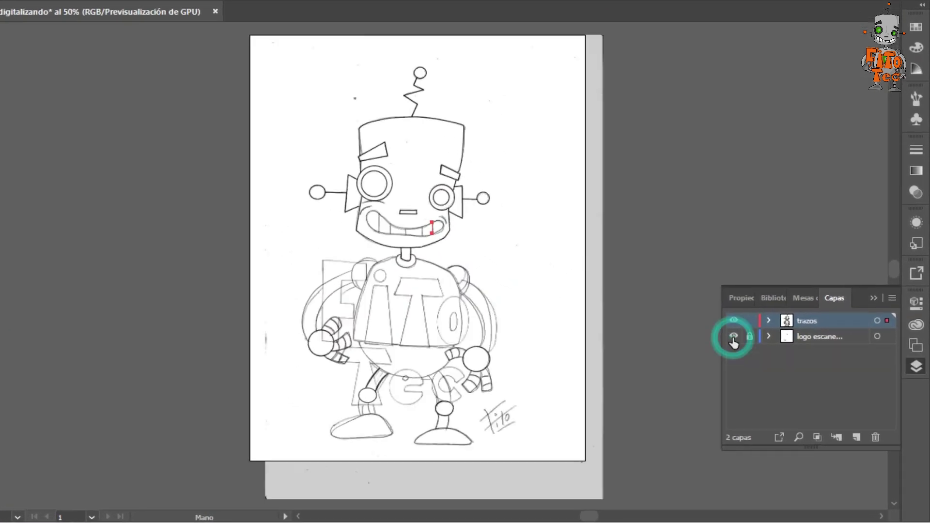
left_click(742, 344)
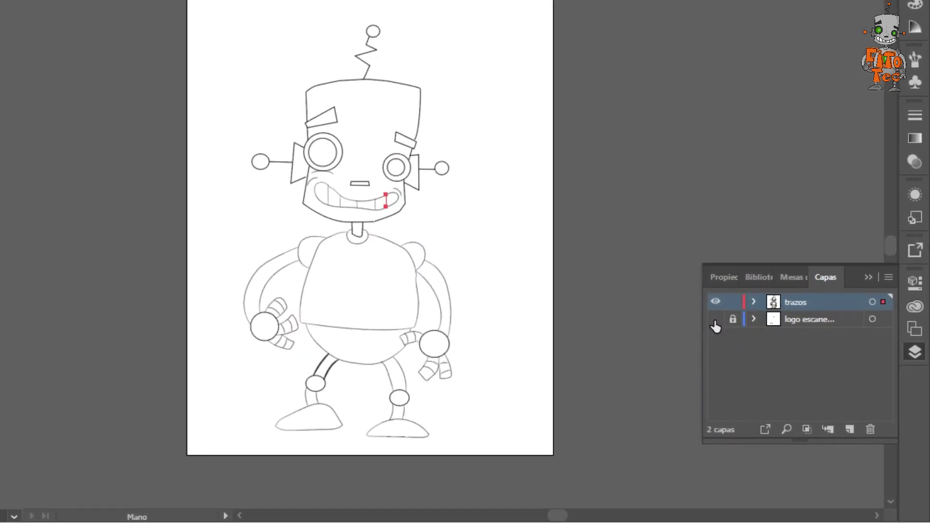
left_click(725, 330)
left_click(705, 290)
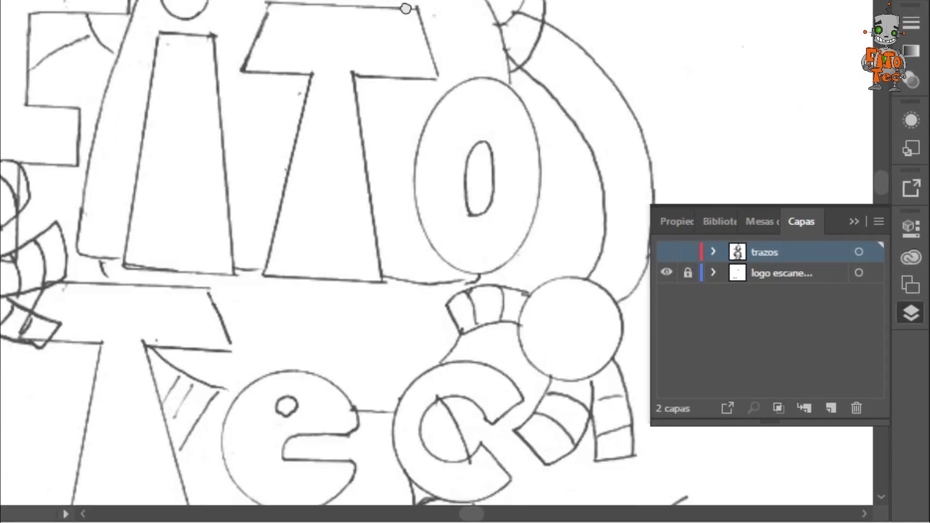
left_click(837, 414)
Step: Name the new layer 'Letras' and trace the closed F outline
type("Letras")
key("Return")
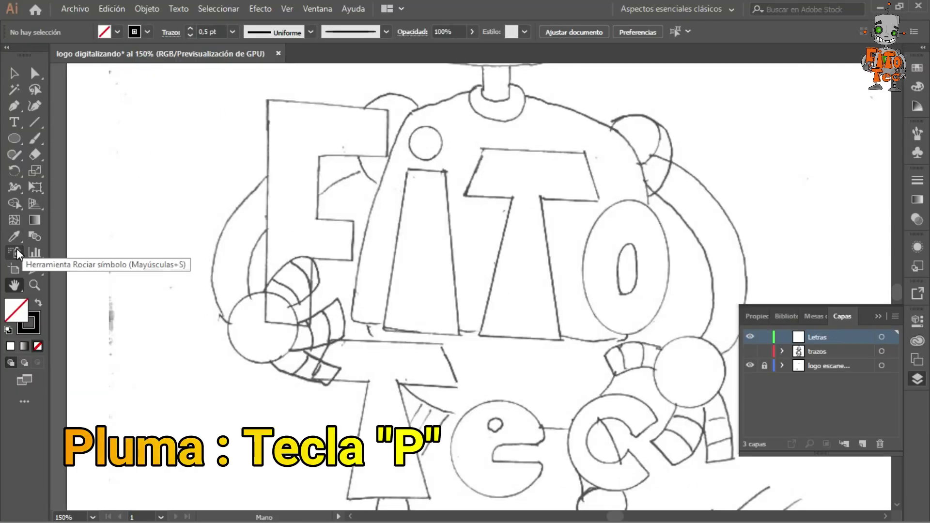
key("p")
left_click(267, 100)
left_click(310, 327)
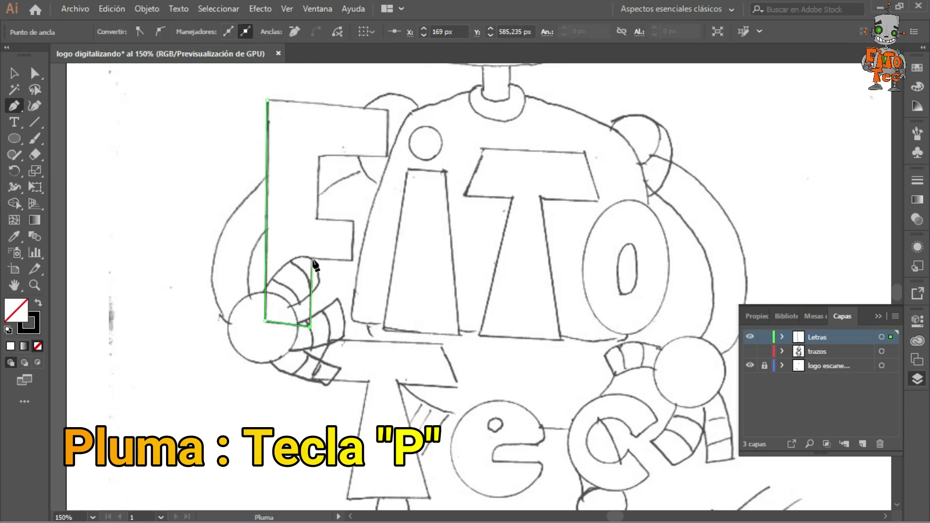
left_click(313, 259)
left_click(352, 260)
left_click(320, 156)
left_click(387, 156)
left_click(267, 100)
scroll(339, 242, "down", 5)
Step: Draw the e's circle and cut away the arc at its mouth
key("l")
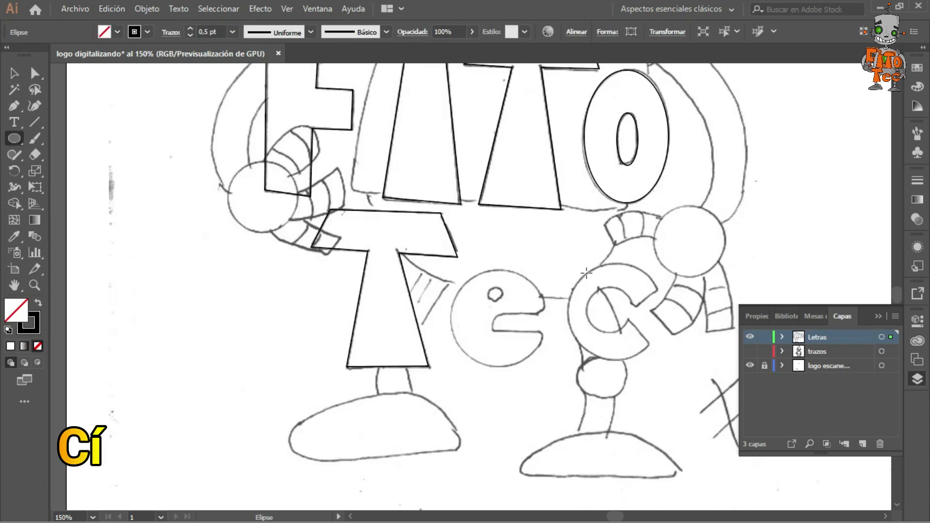
left_click_drag(451, 209, 549, 300)
left_click_drag(451, 254, 453, 252)
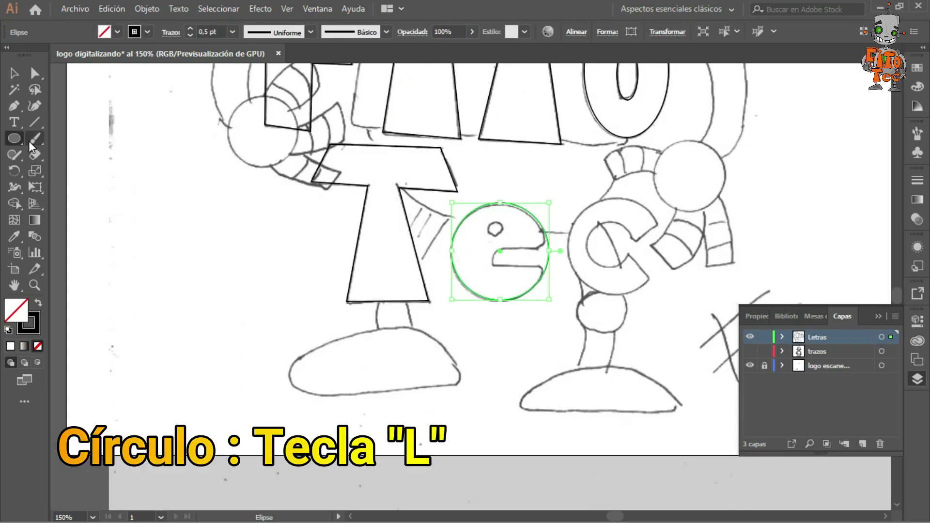
left_click(36, 155)
left_click(111, 171)
scroll(518, 229, "up", 3)
left_click(600, 274)
left_click(600, 350)
key("Delete")
Step: Draw the e's bar path and join it to the circle's cut end
key("p")
left_click(599, 274)
left_click(472, 282)
left_click_drag(450, 324, 457, 345)
left_click(571, 333)
left_click(584, 350)
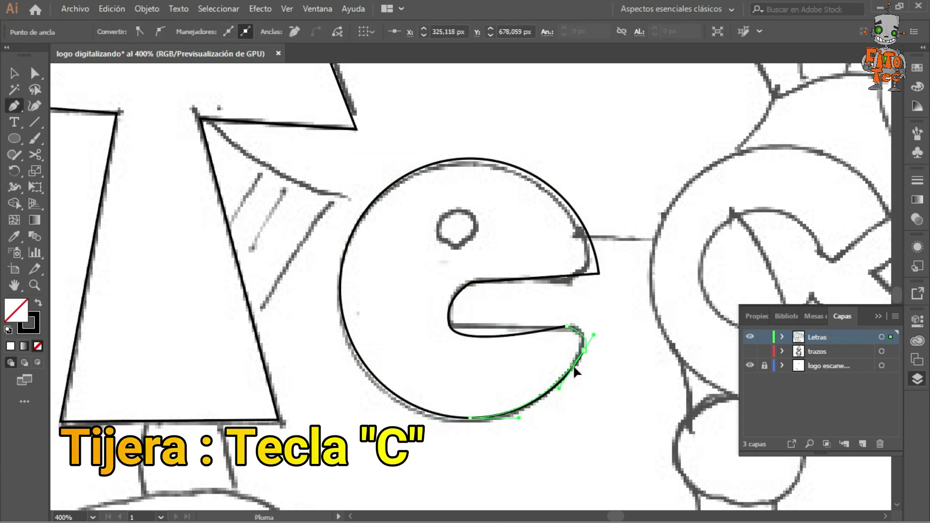
scroll(354, 226, "down", 2)
Step: Draw the c's circle and delete the arc across its mouth
key("l")
left_click_drag(521, 194, 591, 285)
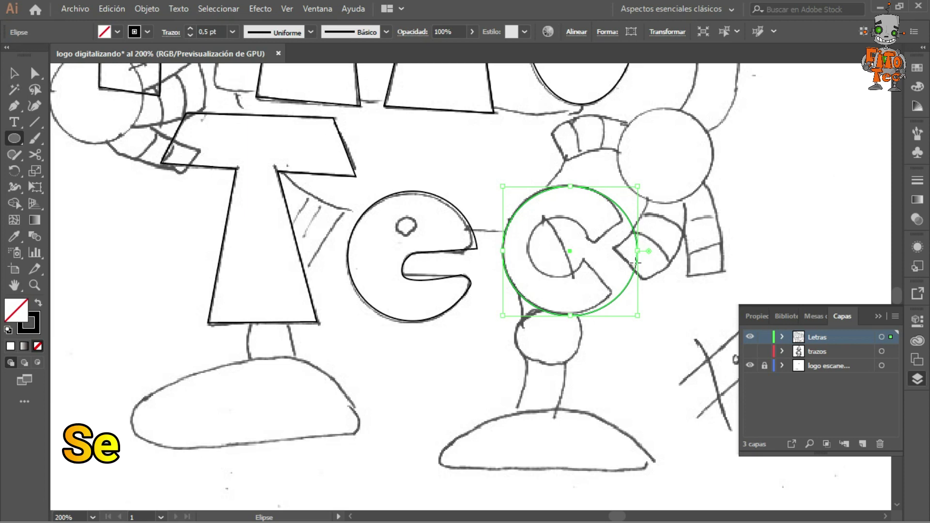
scroll(628, 189, "up", 2)
left_click(37, 154)
left_click(581, 211)
left_click(561, 377)
key("Delete")
left_click(15, 106)
left_click(579, 211)
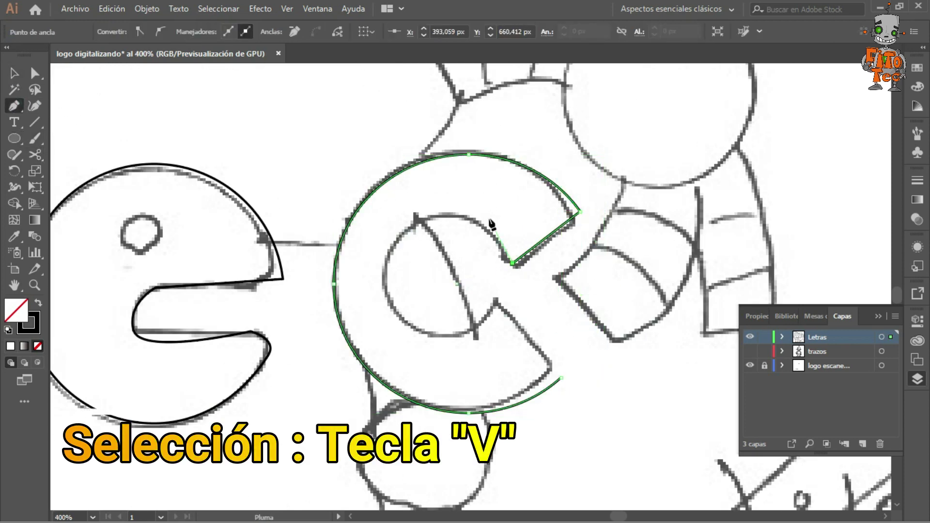
Step: Add the c's inner circle and trim it to finish the c
key("l")
left_click_drag(381, 215, 561, 378)
key("backslash")
key("v")
left_click(528, 272)
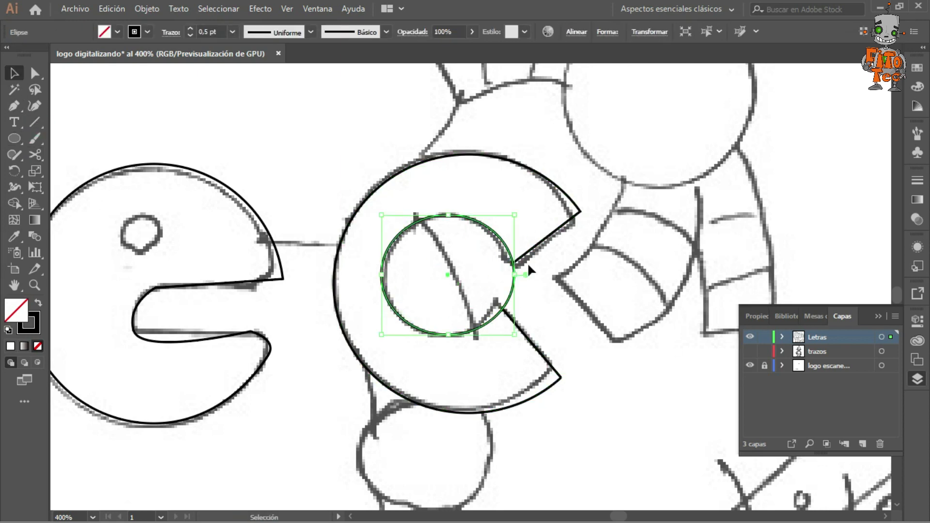
key("shift+m")
left_click(509, 286, "alt")
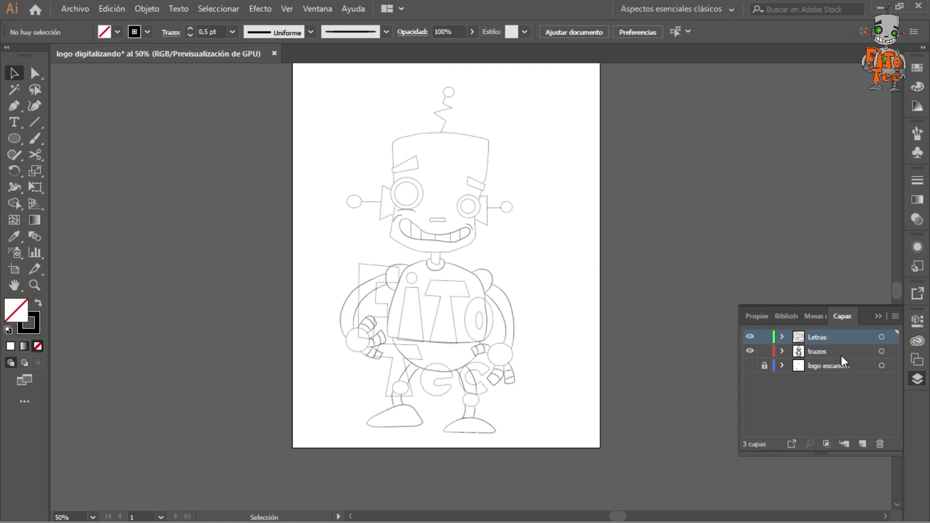
Step: Hide the Letras layer and convert all the traced robot strokes into a Live Paint group
double_click(750, 352)
left_click(750, 338)
left_click(825, 351)
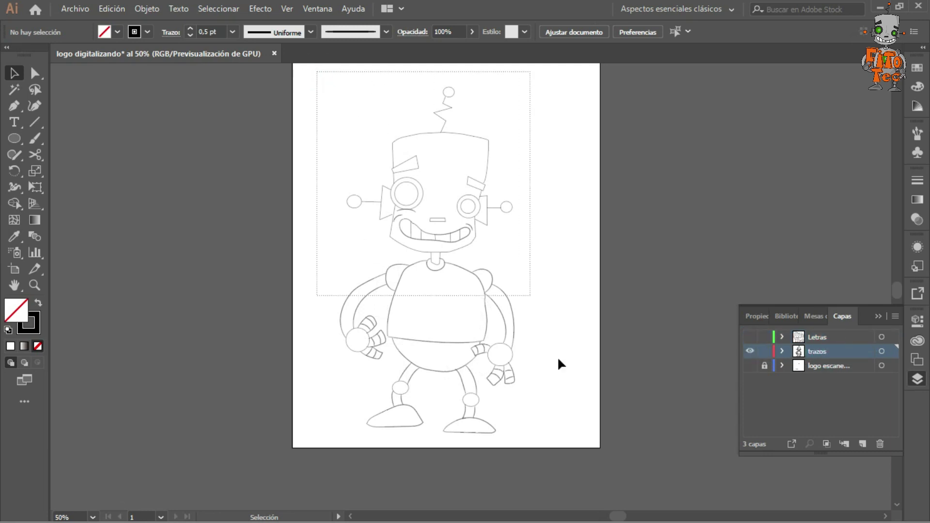
key("ctrl+a")
key("k")
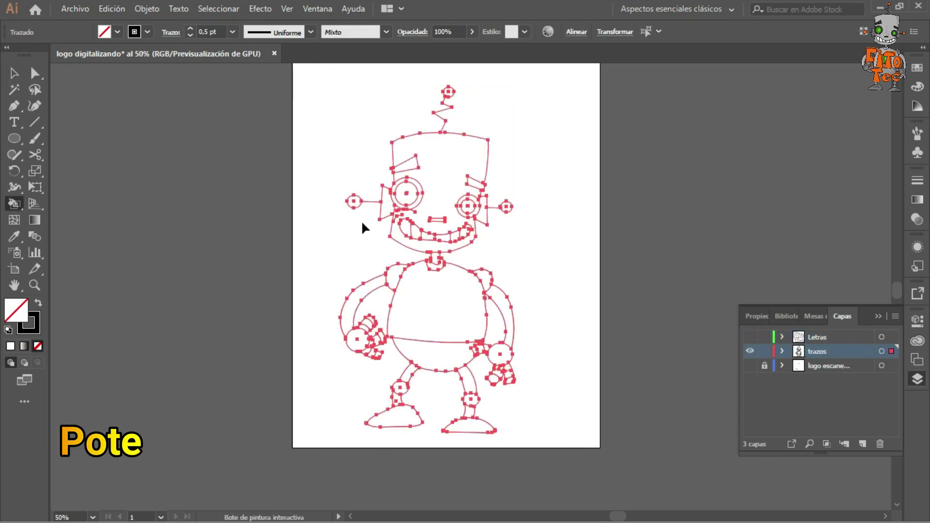
left_click(443, 204)
Step: Deselect the robot paths, return to the Live Paint Bucket and zoom in on the robot's head
left_click(519, 294)
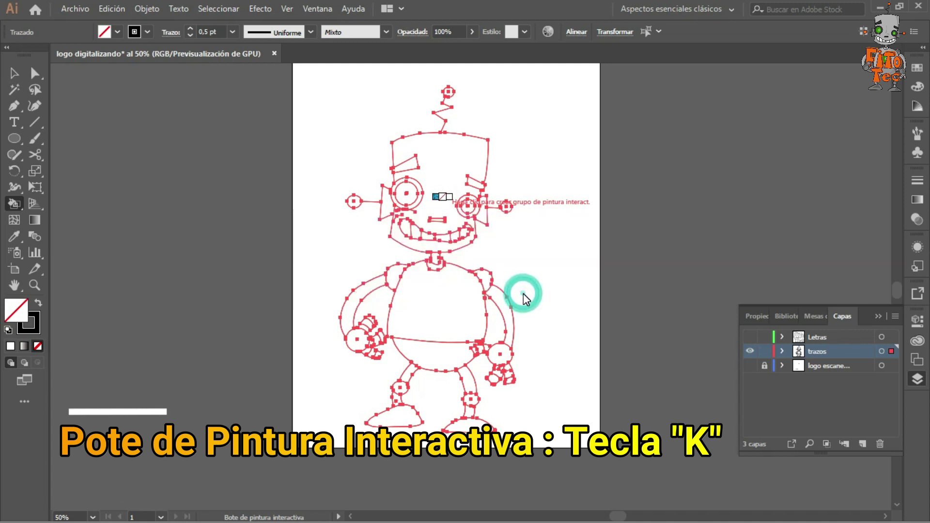
key("v")
left_click(540, 229)
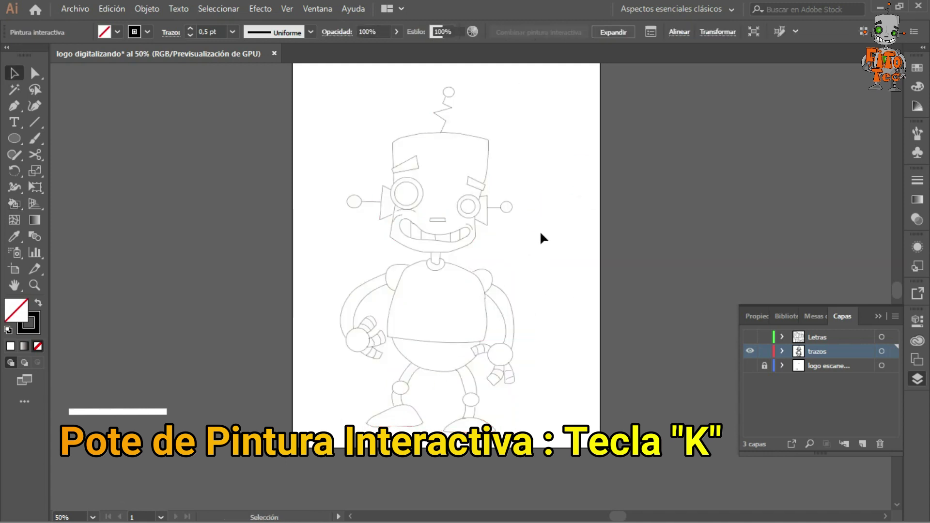
key("k")
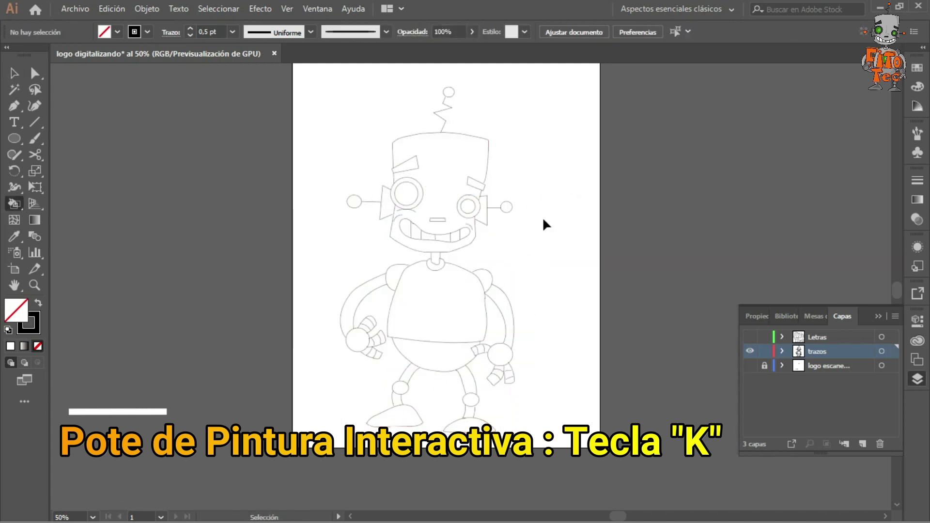
key("ctrl+plus")
left_click_drag(522, 202, 529, 240)
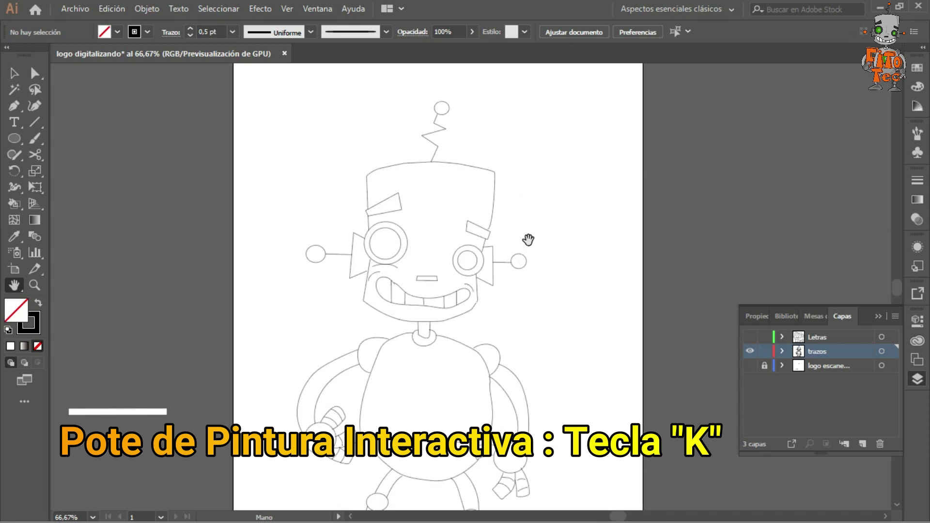
Step: Paint the robot's head and body light grey
double_click(16, 310)
left_click_drag(369, 338, 365, 287)
left_click(690, 224)
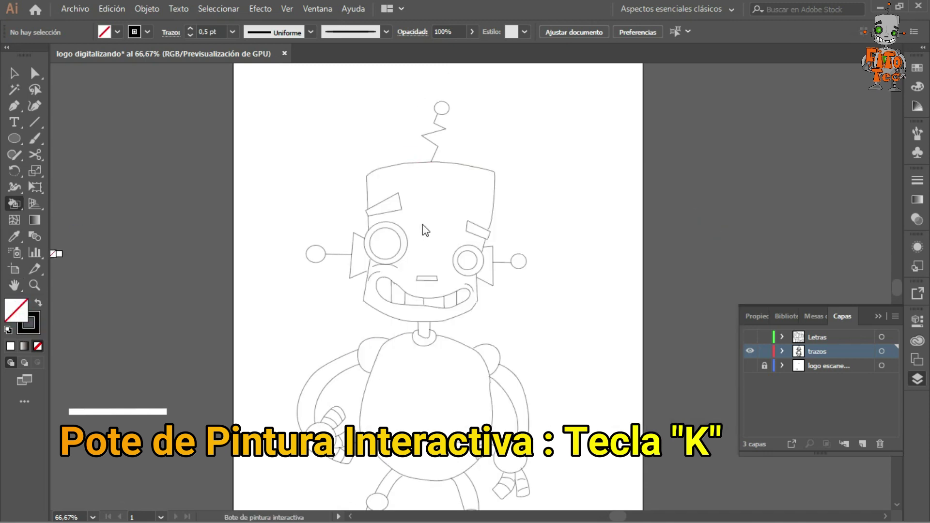
left_click(422, 224)
left_click(690, 225)
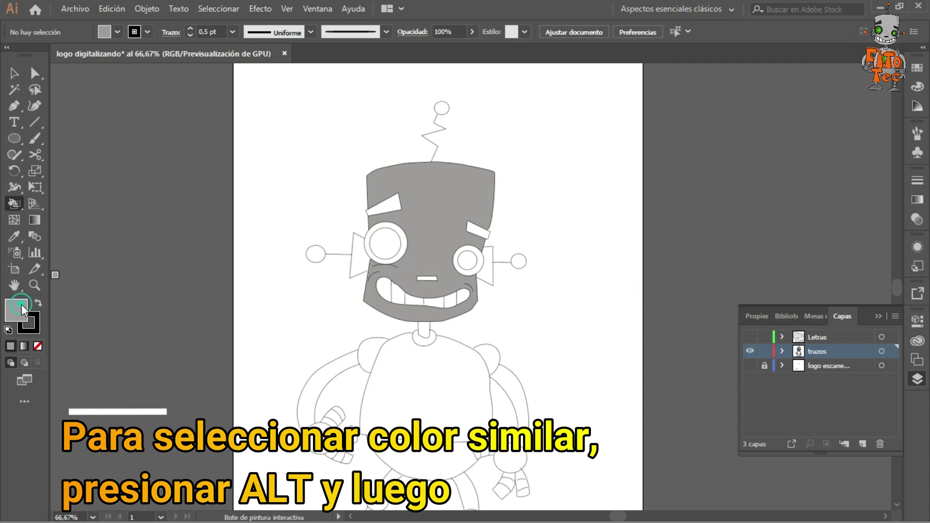
left_click(459, 378)
Step: Paint the robot's neck in the darker grey 7C7A7A
double_click(16, 310)
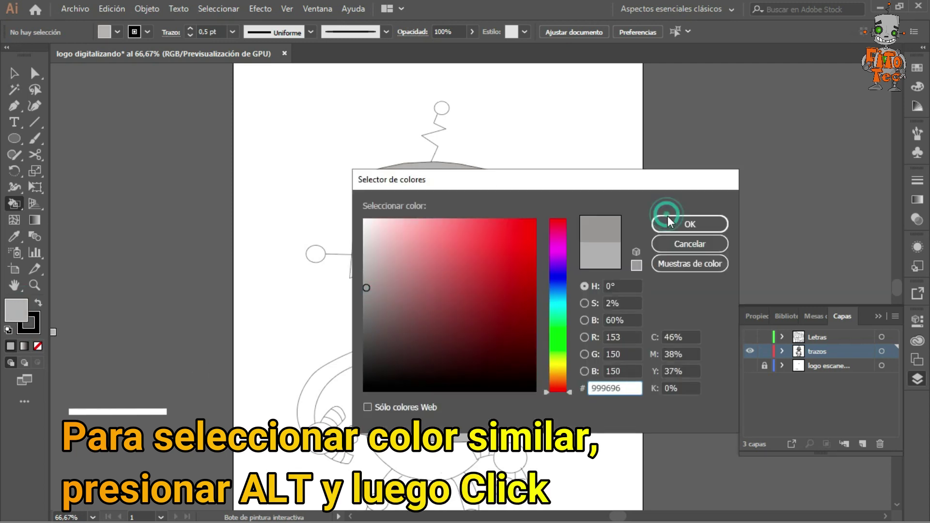
left_click(690, 224)
double_click(16, 310)
left_click(689, 224)
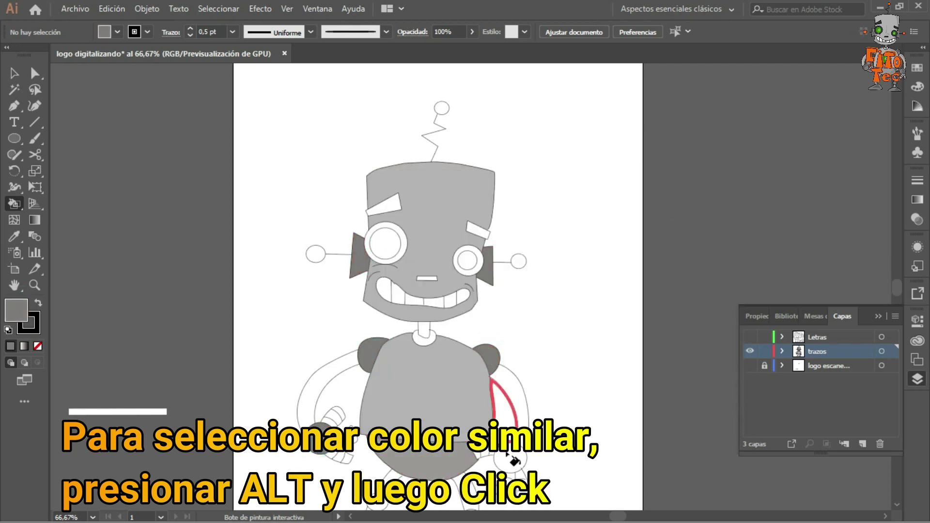
left_click_drag(627, 370, 620, 302)
left_click(420, 263)
Step: Paint the arms, legs and joint circles light grey and a hand segment pinkish grey
double_click(16, 310)
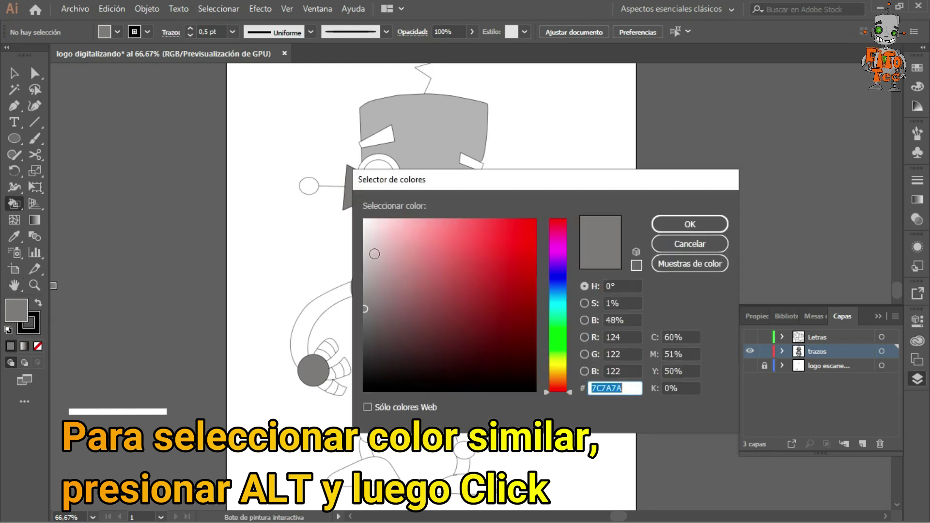
left_click(678, 223)
left_click(331, 355, "alt")
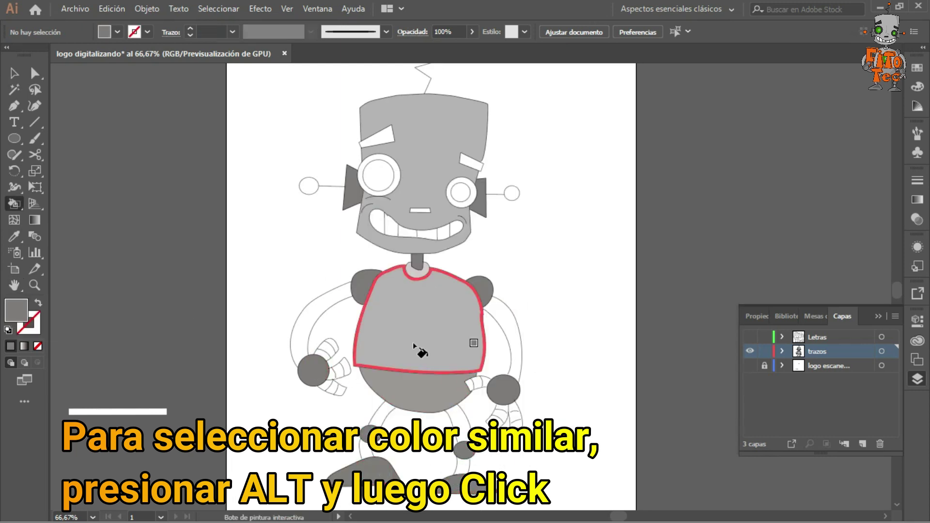
left_click(332, 297)
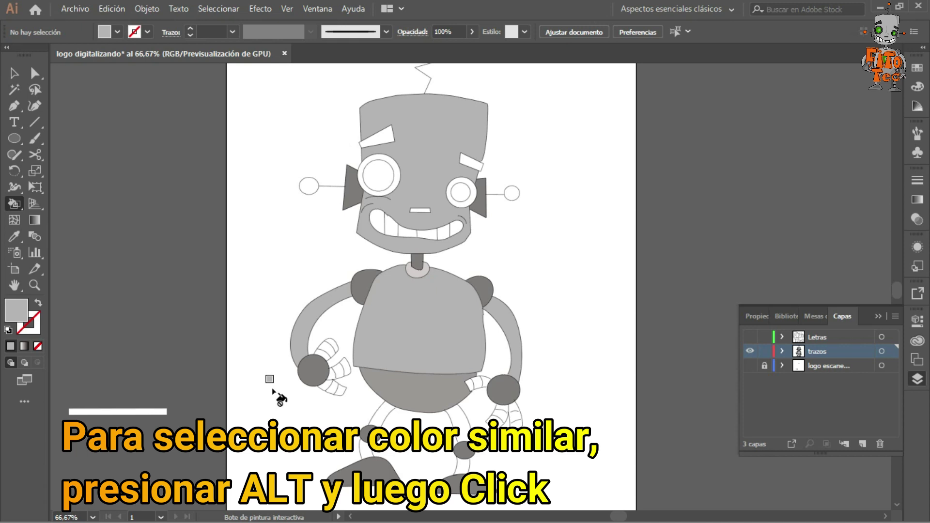
double_click(25, 315)
left_click(661, 220)
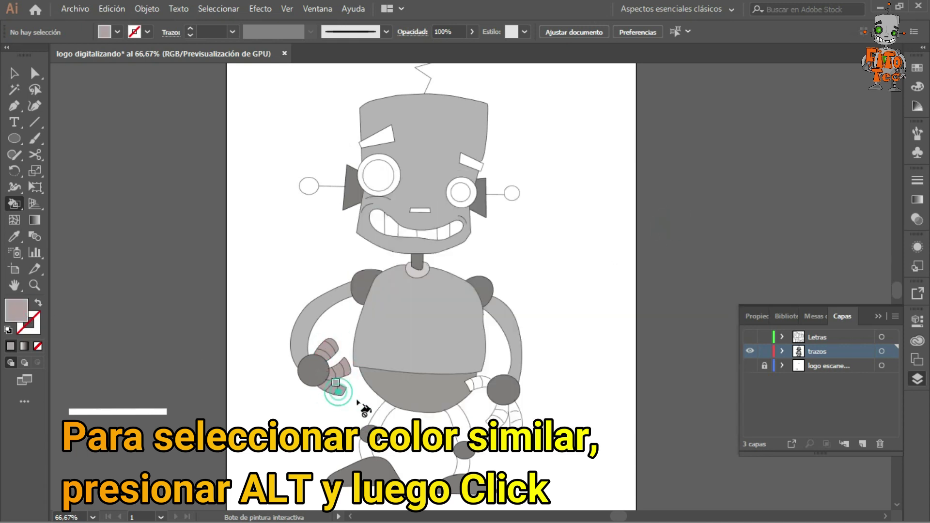
left_click(479, 385)
Step: Paint the antenna tip circles dark and set a near-white grey for the teeth
double_click(16, 310)
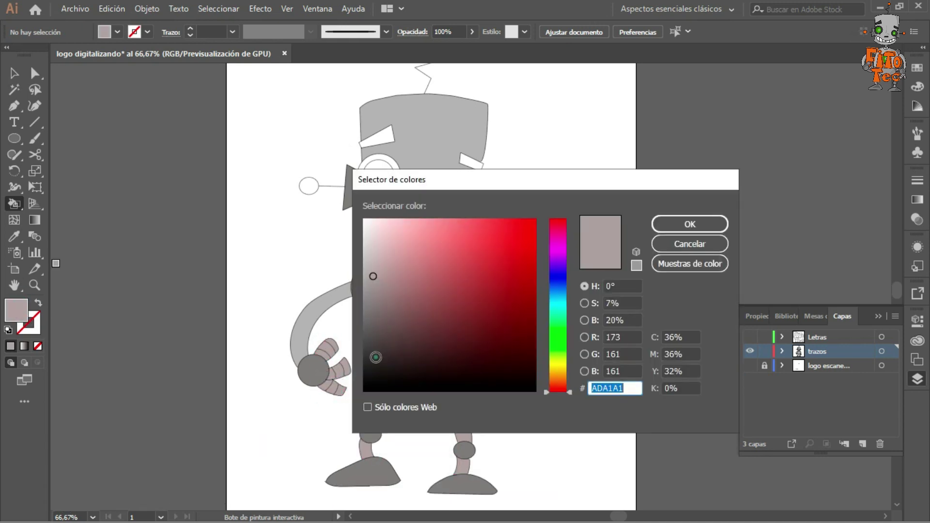
left_click(675, 223)
left_click(512, 193)
left_click(309, 185)
double_click(16, 310)
left_click(684, 222)
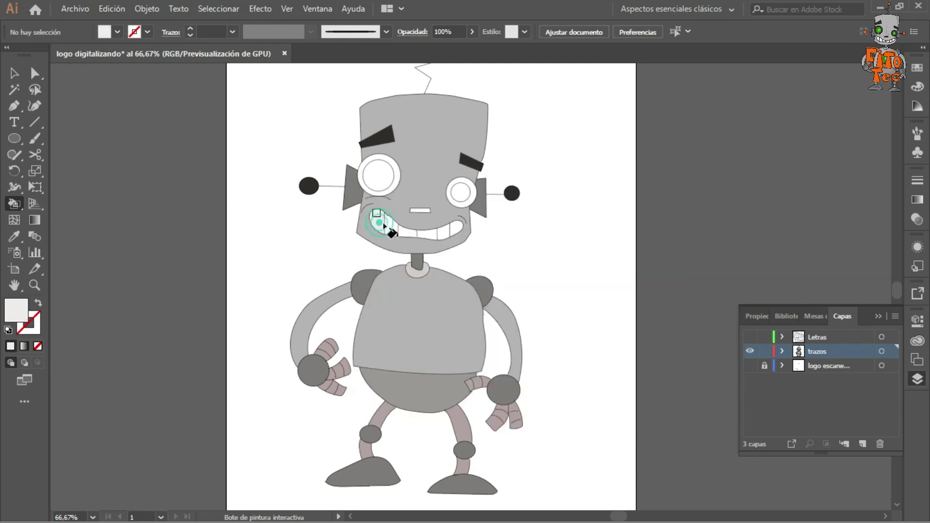
double_click(16, 310)
key("Return")
Step: Paint both of the robot's eyes bright green
double_click(16, 310)
left_click(675, 220)
left_click(378, 175)
left_click(461, 192)
left_click(420, 210)
scroll(574, 230, "up", 2)
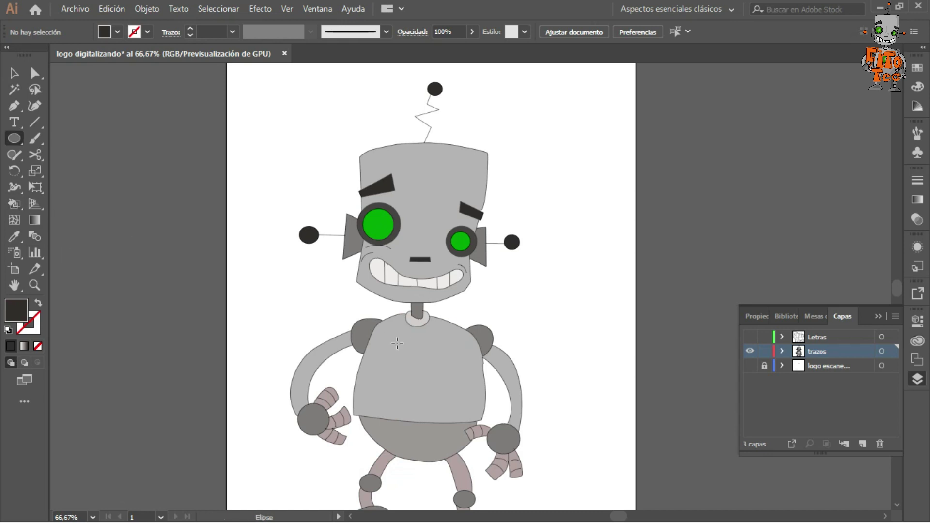
Step: Draw two concentric chest circles and give the inner one the eyes' green
left_click_drag(401, 350, 448, 404)
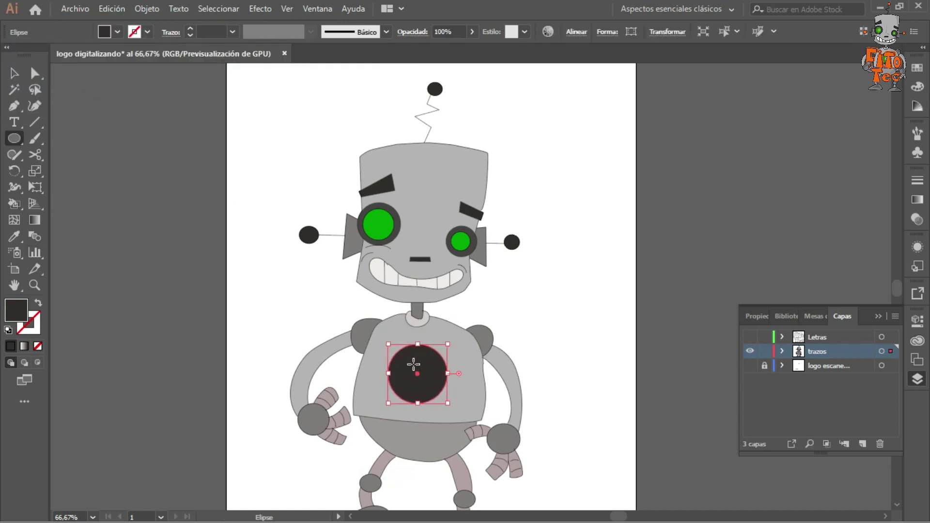
left_click_drag(395, 351, 439, 395)
left_click(117, 32)
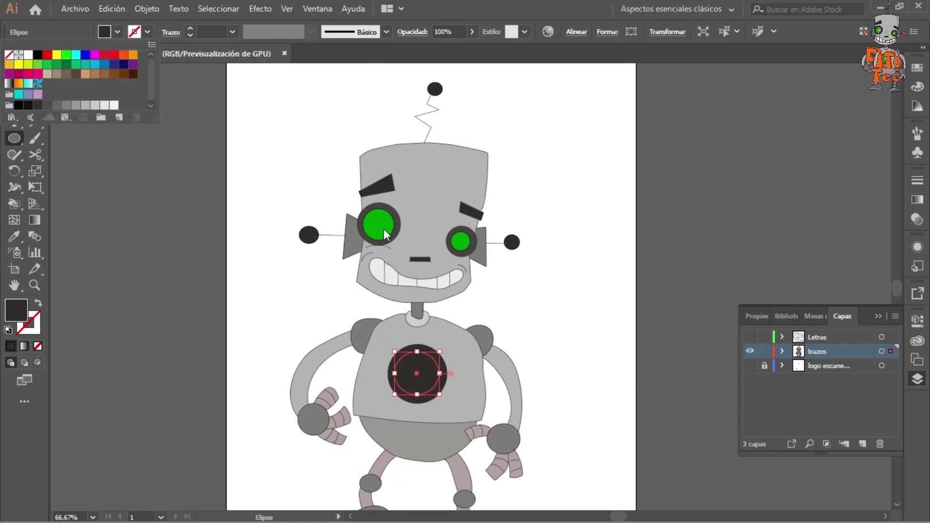
double_click(16, 310)
key("Escape")
key("i")
left_click(389, 226)
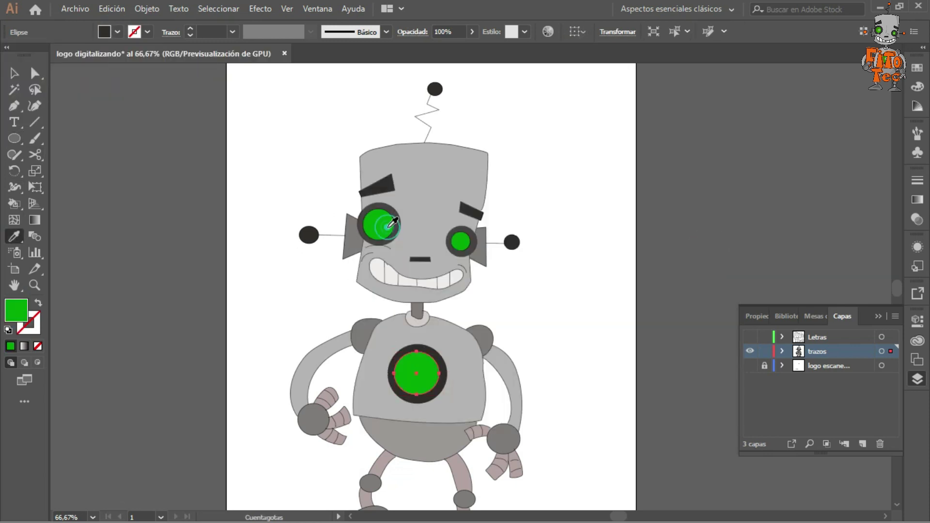
Step: Show only the Letras layer and give the FiTo Tec letters a black outline with no fill
left_click_drag(545, 330, 565, 257)
left_click(750, 337)
key("v")
left_click_drag(327, 232, 567, 434)
key("d")
key("slash")
Step: Fill the F, i and its dot, T, O, lower T and c letters orange
key("ctrl+shift+a")
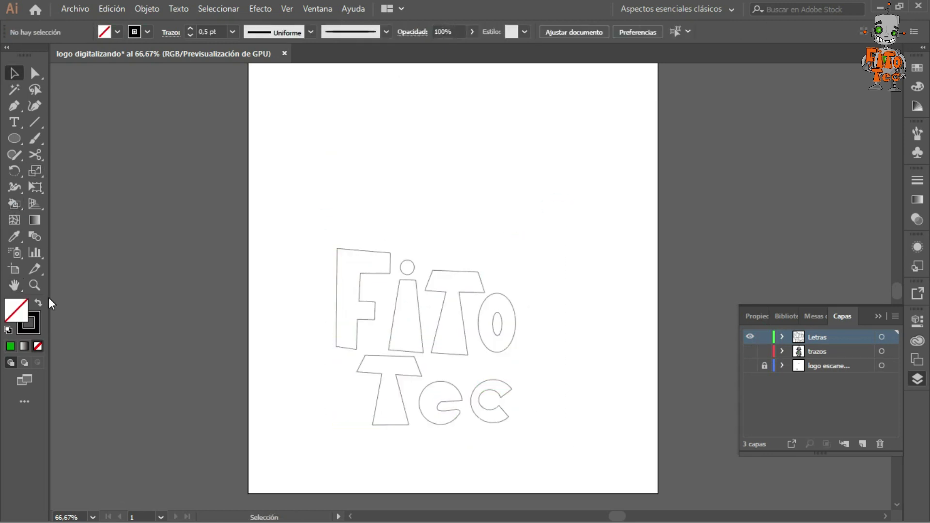
key("k")
double_click(16, 310)
left_click(556, 376)
left_click(527, 219)
left_click(687, 222)
left_click(354, 286)
left_click_drag(385, 304, 490, 318)
left_click(390, 390)
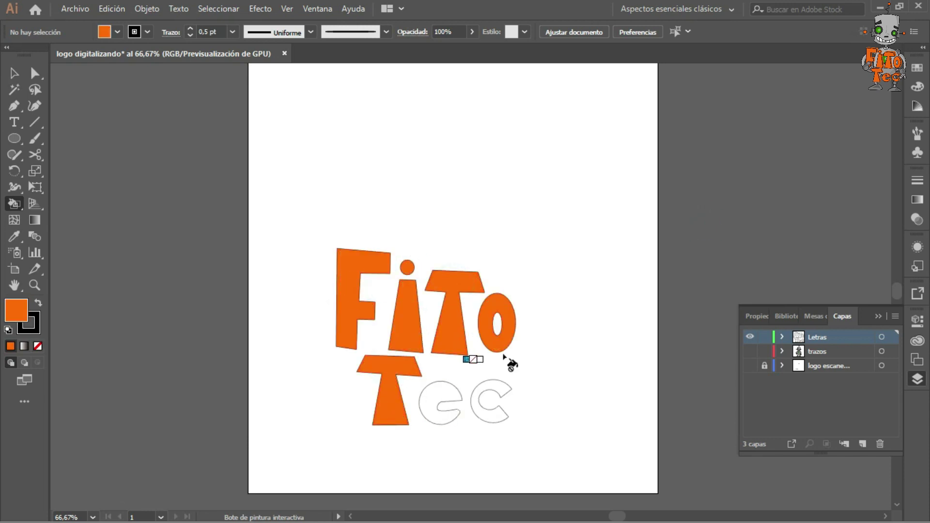
left_click(492, 407)
Step: Draw an unfilled ellipse as the e's hole and paint the e orange around it
key("ctrl+plus")
key("ctrl+plus")
left_click_drag(475, 353, 515, 270)
key("l")
left_click_drag(473, 322, 499, 344)
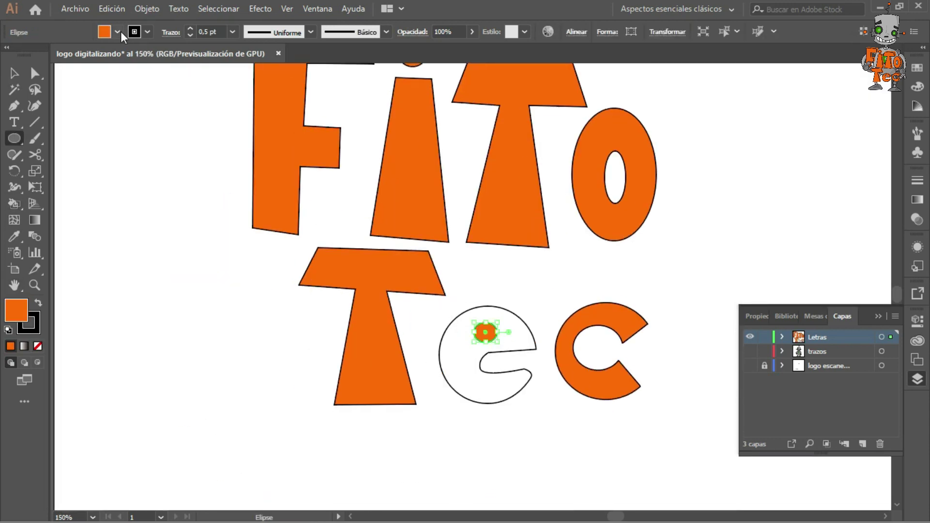
left_click(117, 32)
left_click(6, 52)
key("k")
left_click(467, 328)
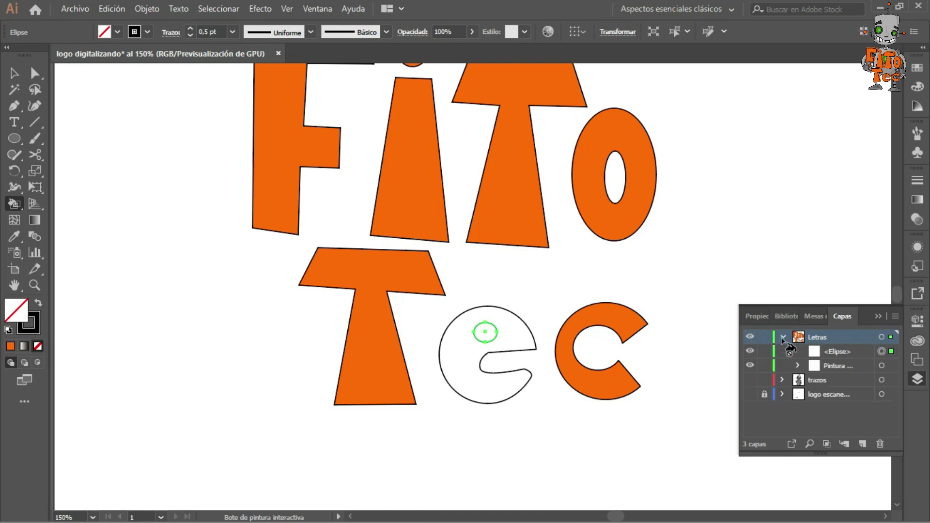
left_click(484, 388)
Step: Zoom out to view all the lettering on the whole page
key("v")
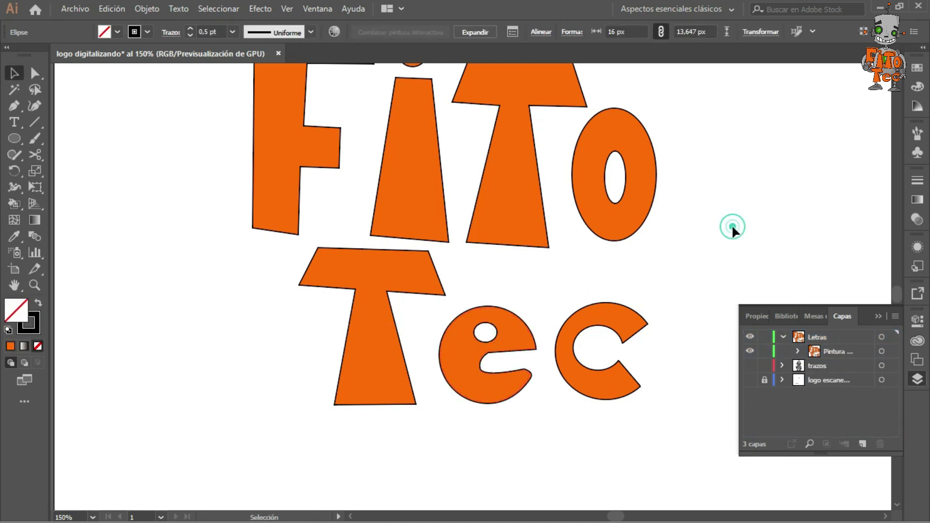
key("ctrl+1")
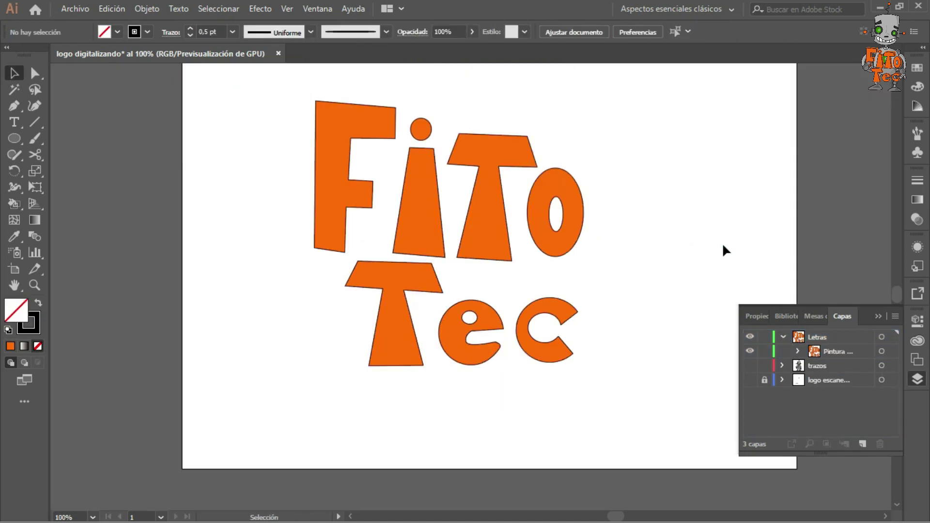
key("p")
key("ctrl+minus")
Step: Draw depth edges behind the F, T crossbar and lower T, then make them a Live Paint group
left_click(750, 366)
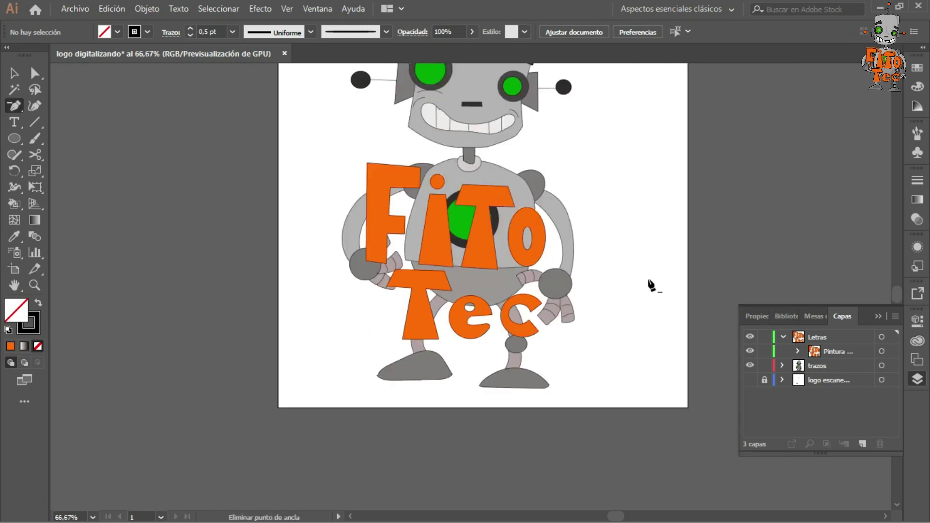
scroll(645, 247, "up", 3)
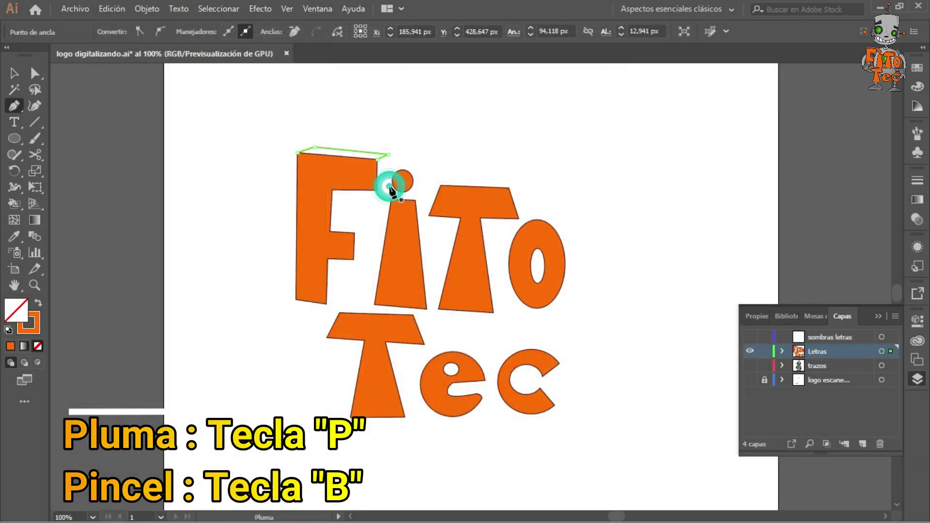
left_click(377, 189)
left_click(520, 218)
left_click(378, 189)
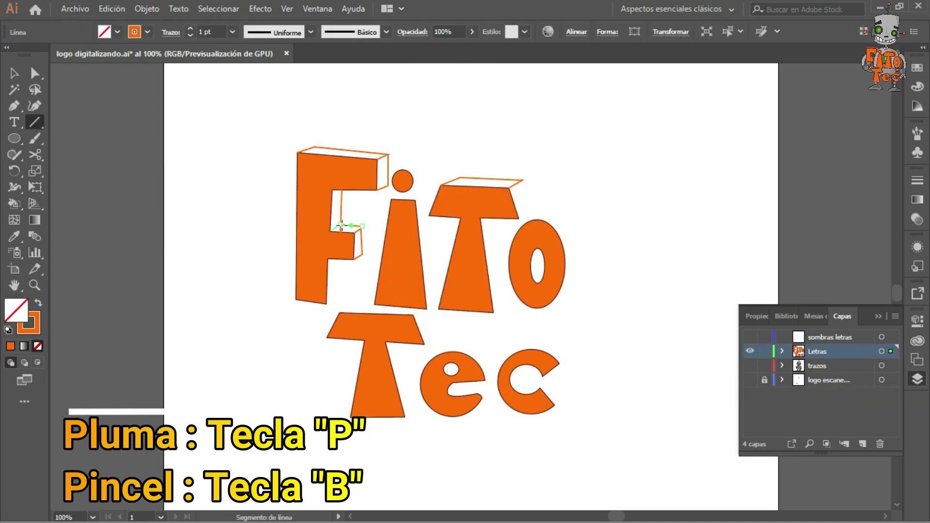
left_click_drag(518, 218, 530, 210)
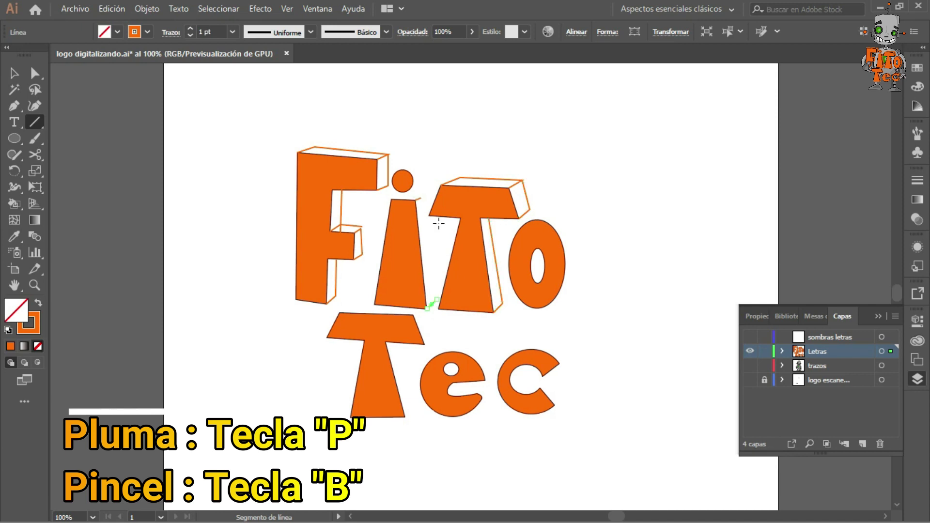
left_click_drag(418, 313, 430, 342)
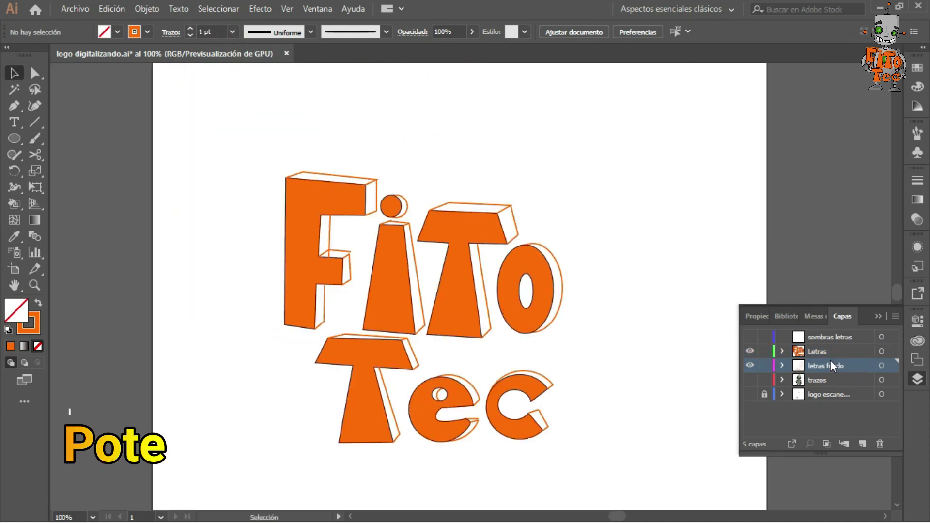
left_click(529, 31)
Step: Paint the T top, T stem, i and F side faces dark orange #AA4B0B
key("k")
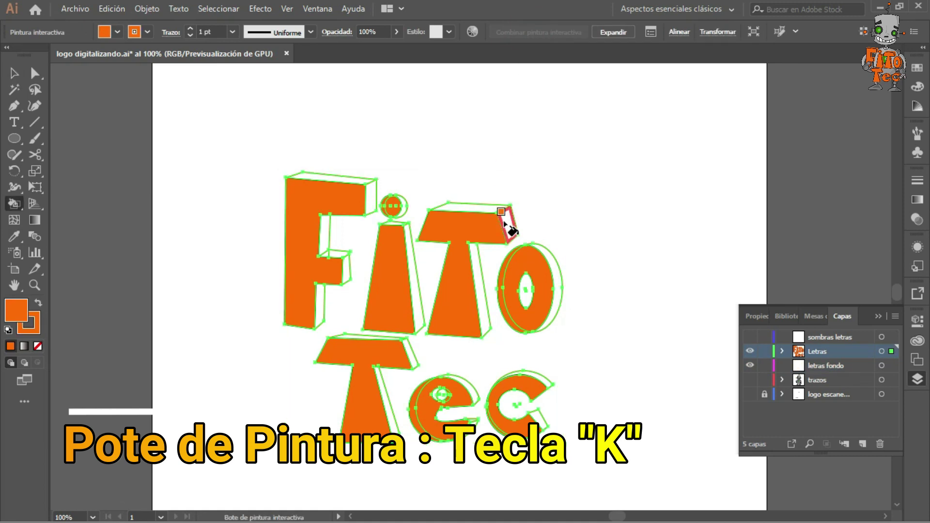
double_click(22, 310)
left_click(528, 272)
left_click(675, 222)
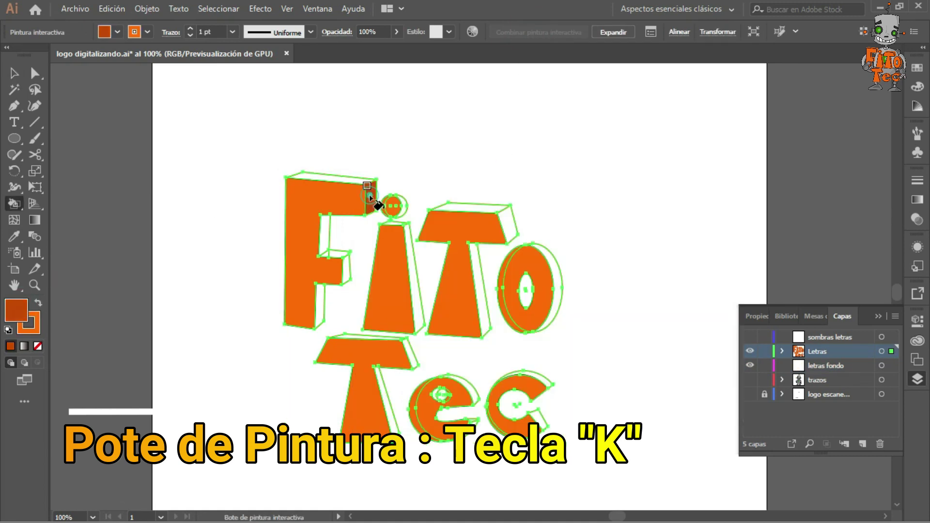
left_click(506, 228)
left_click(478, 262)
left_click(406, 227)
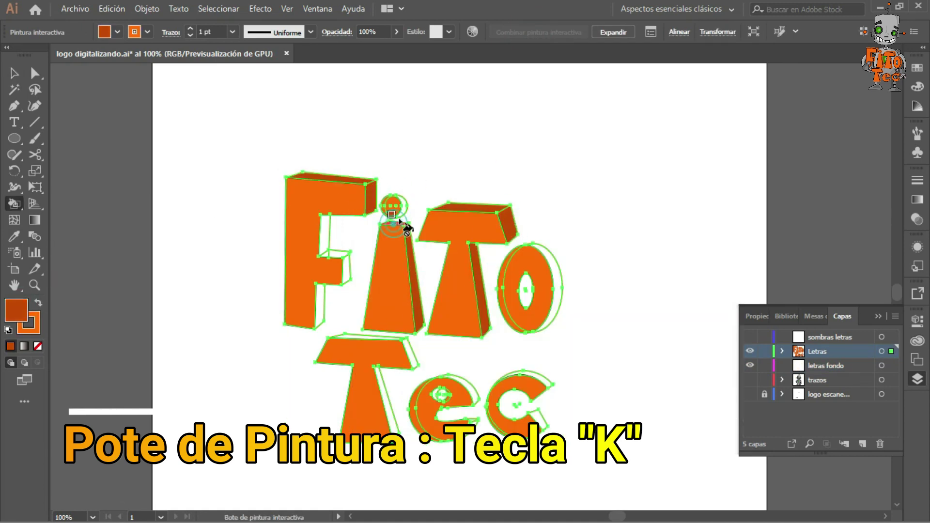
left_click(345, 266)
Step: Paint the F's inner, lower T, e and c side faces plus the F's inner top face
left_click(320, 305)
left_click(408, 353)
left_click(388, 402)
left_click(472, 417)
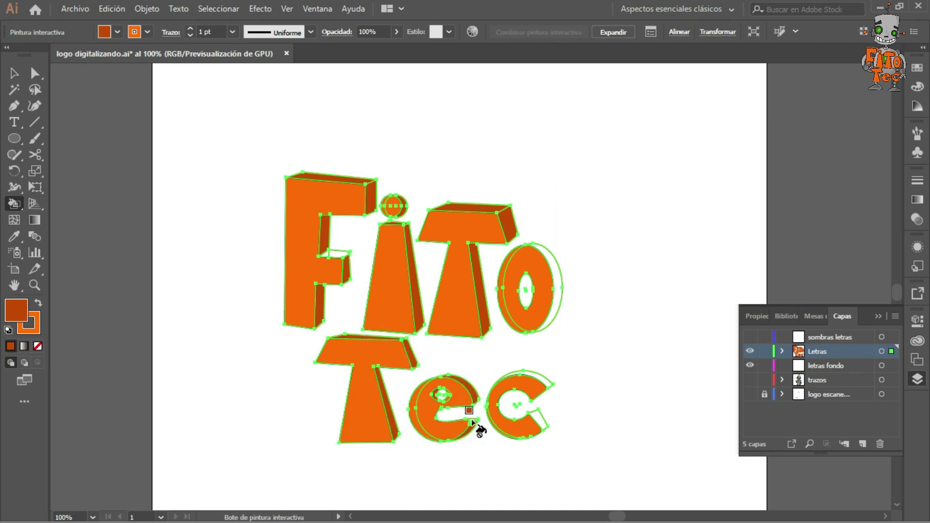
scroll(539, 421, "up", 2)
scroll(436, 315, "up", 3)
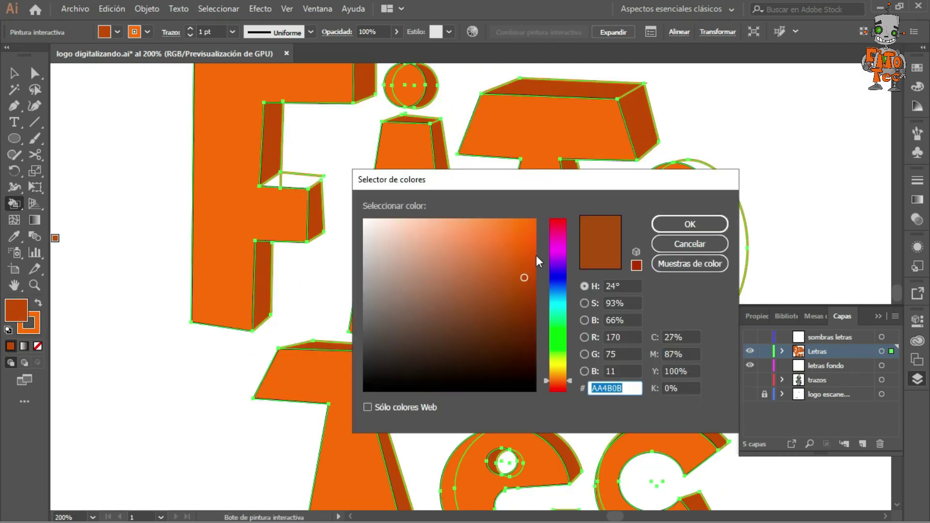
left_click(294, 183)
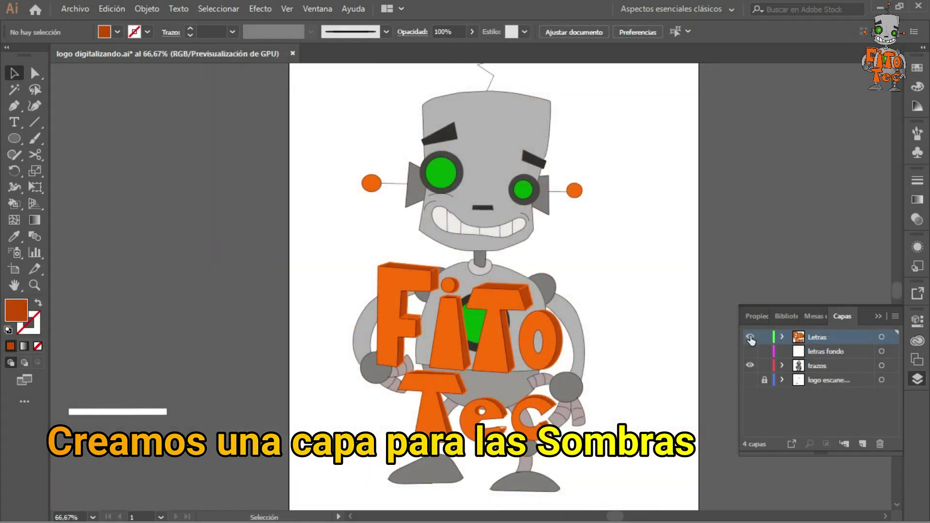
Step: Hide the Letras layer, add a new shadow layer above trazos and choose the Pencil tool
left_click(750, 336)
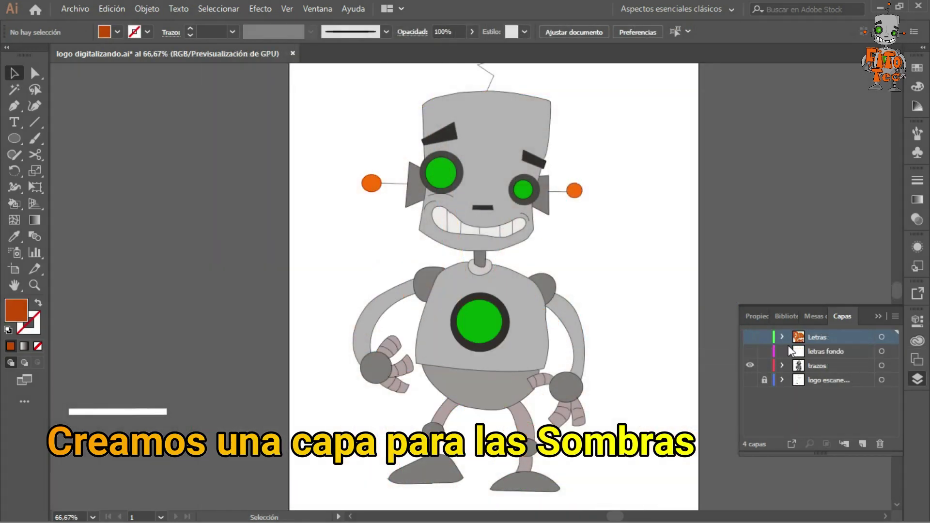
scroll(606, 236, "up", 2)
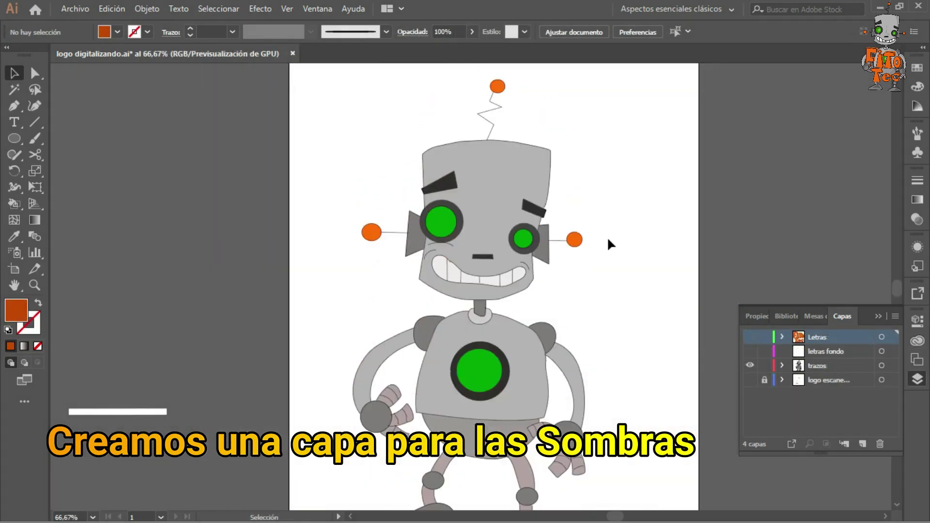
left_click(823, 365)
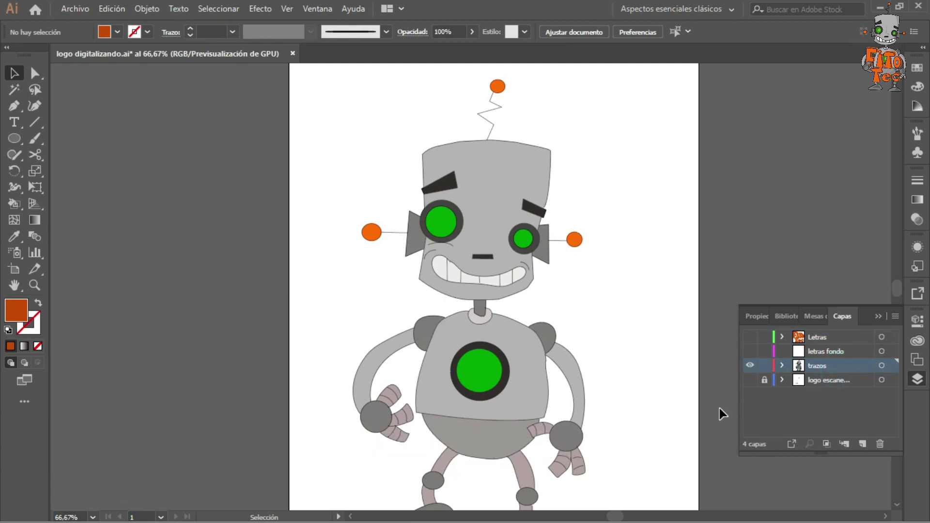
left_click(862, 444)
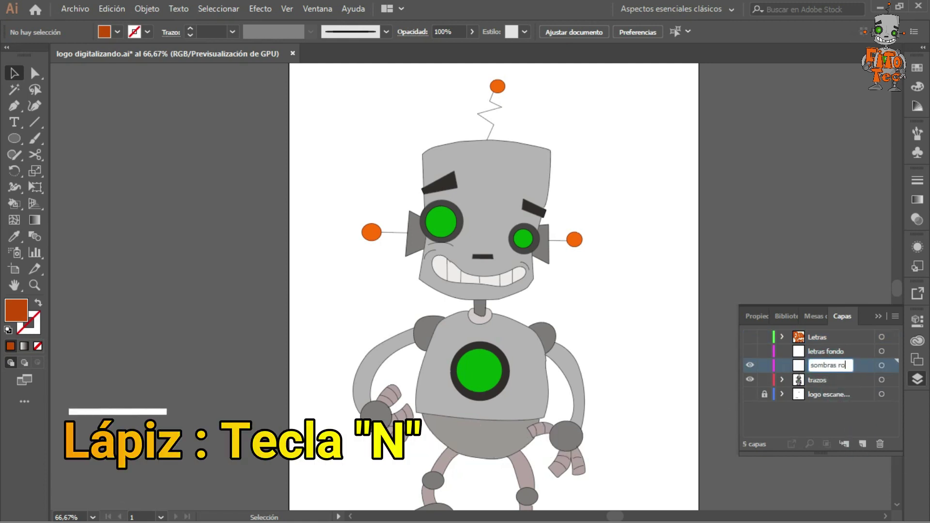
key("ctrl+plus")
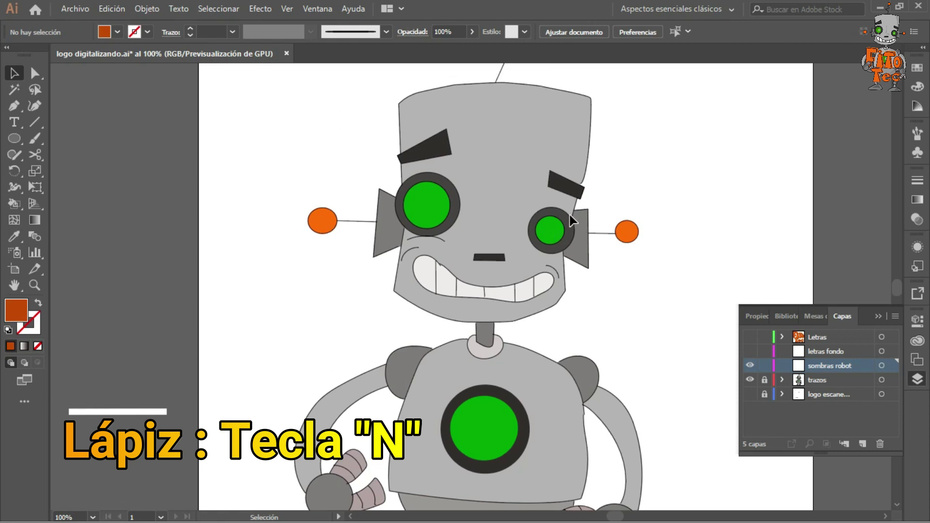
right_click(38, 134)
key("n")
right_click(14, 155)
left_click(87, 171)
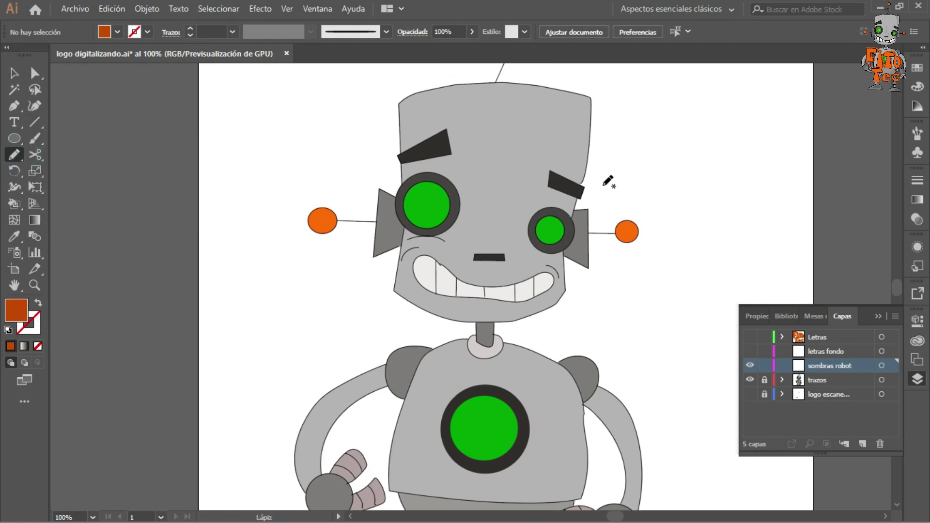
Step: Draw a grey shading shape along the head's top-right edge
left_click_drag(563, 94, 572, 99)
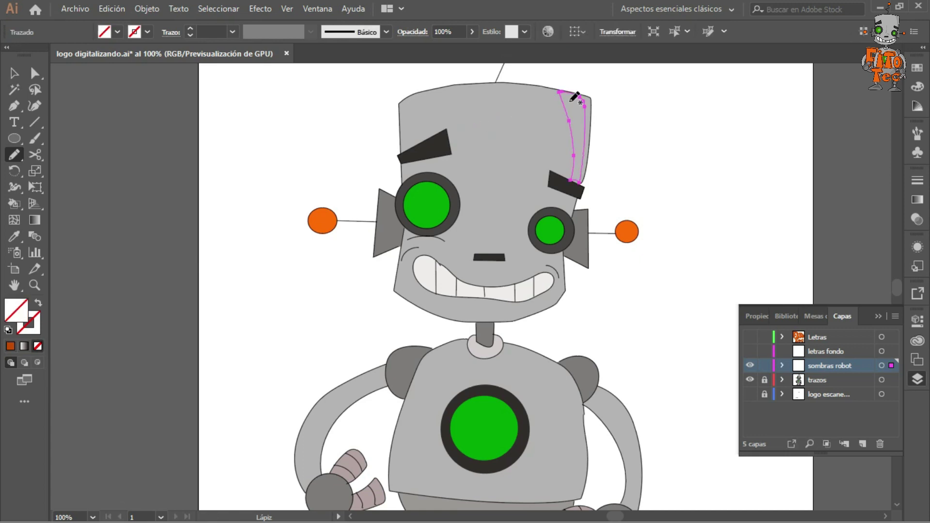
double_click(24, 312)
left_click(359, 280)
left_click(686, 222)
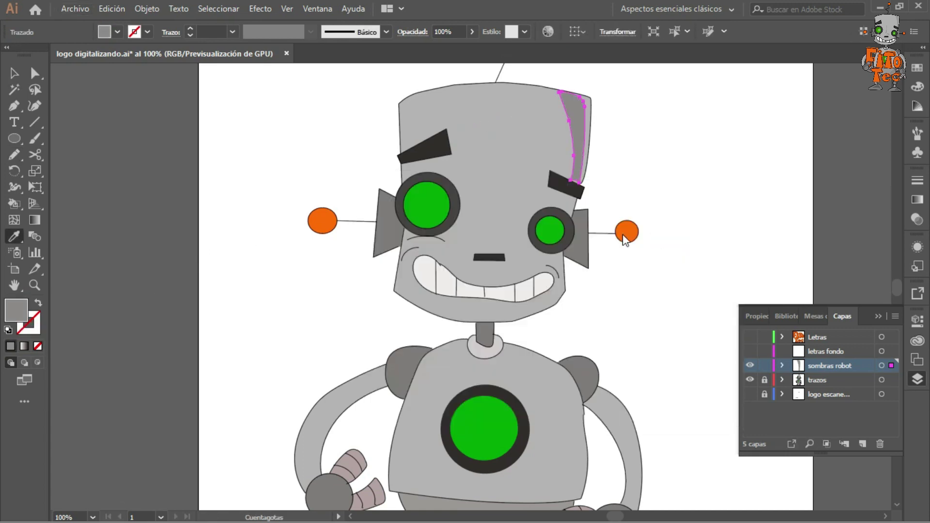
key("ctrl+shift+a")
key("F6")
Step: Add shading on the right cheek and nose, and light grey shading on the teeth
left_click_drag(550, 253, 557, 303)
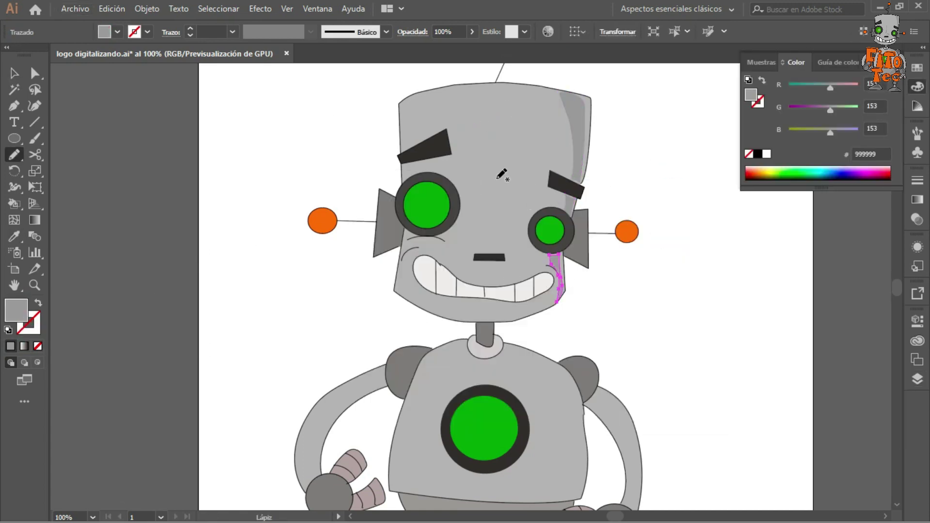
left_click_drag(490, 192, 482, 232)
left_click_drag(577, 333, 542, 265)
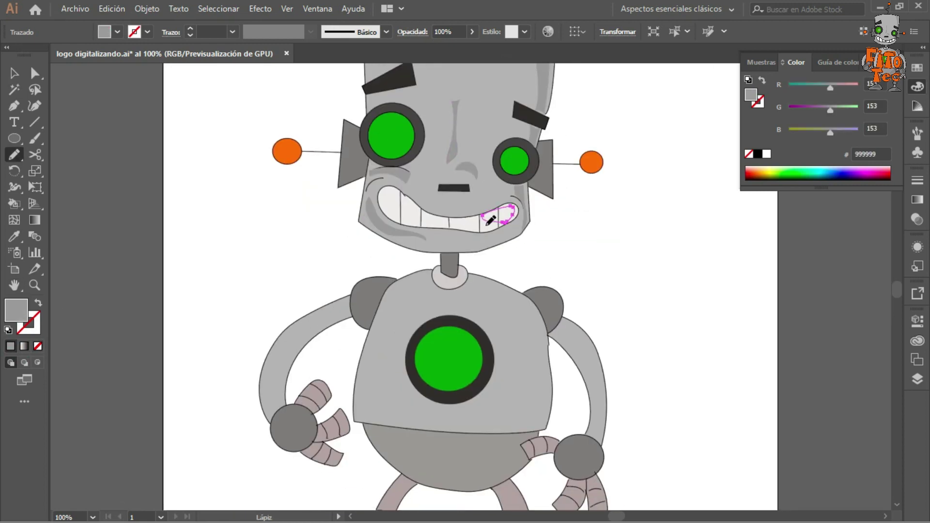
double_click(16, 310)
key("Return")
left_click(917, 379)
Step: Draw shading shapes along the right side of the body and the right arm
key("v")
right_click(504, 221)
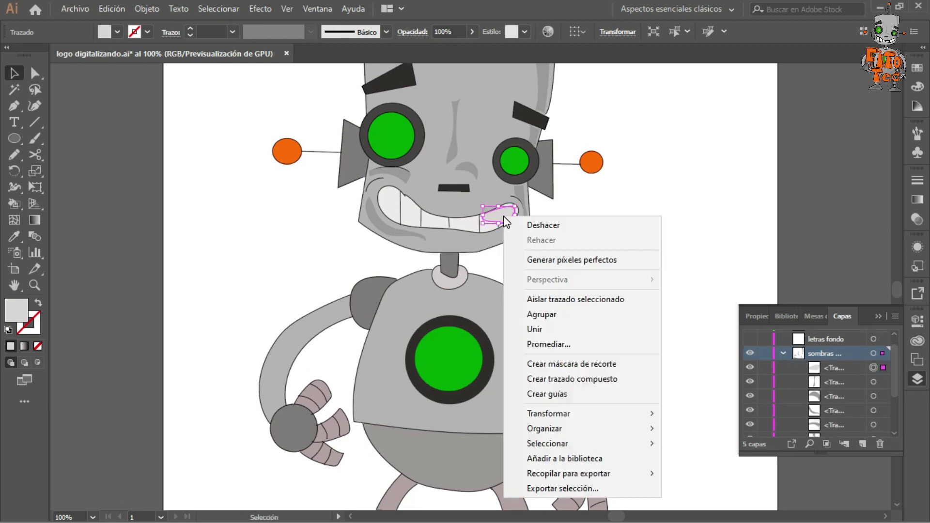
left_click(507, 224)
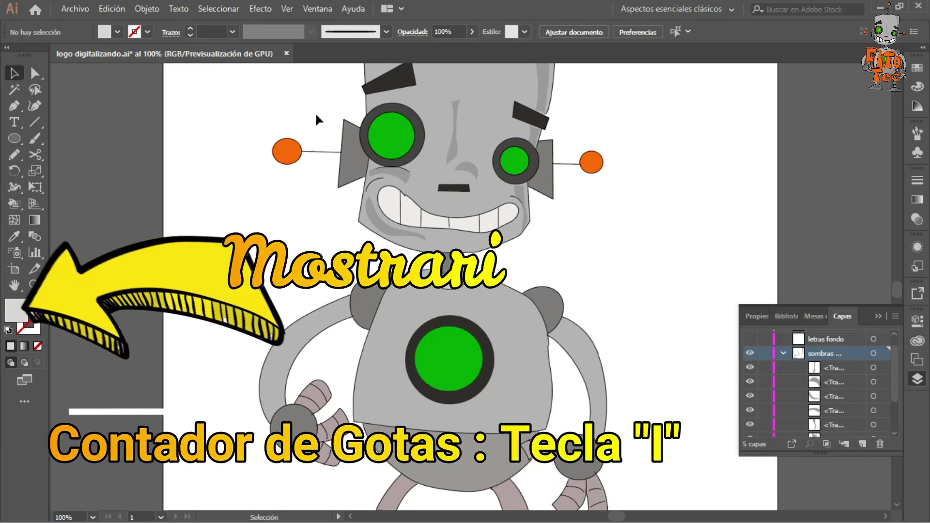
key("n")
left_click_drag(475, 288, 548, 400)
mouse_move(559, 323)
left_mouse_down()
mouse_move(588, 331)
mouse_move(563, 323)
left_mouse_up()
key("i")
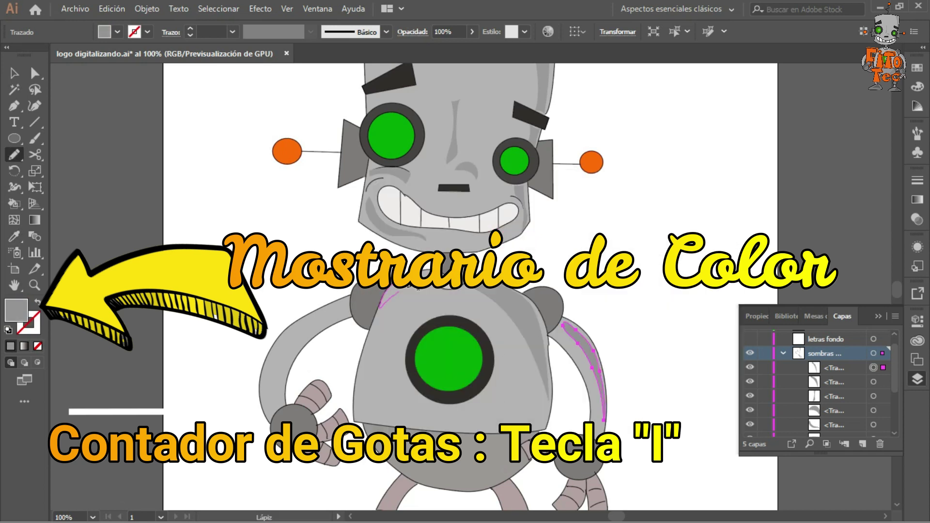
scroll(465, 290, "down", 5)
double_click(16, 310)
Step: Draw Pencil shading shapes, including the left foot in dark grey 605E5E
key("Return")
key("n")
mouse_move(497, 346)
left_mouse_down()
mouse_move(516, 444)
mouse_move(550, 457)
left_mouse_up()
key("i")
double_click(16, 310)
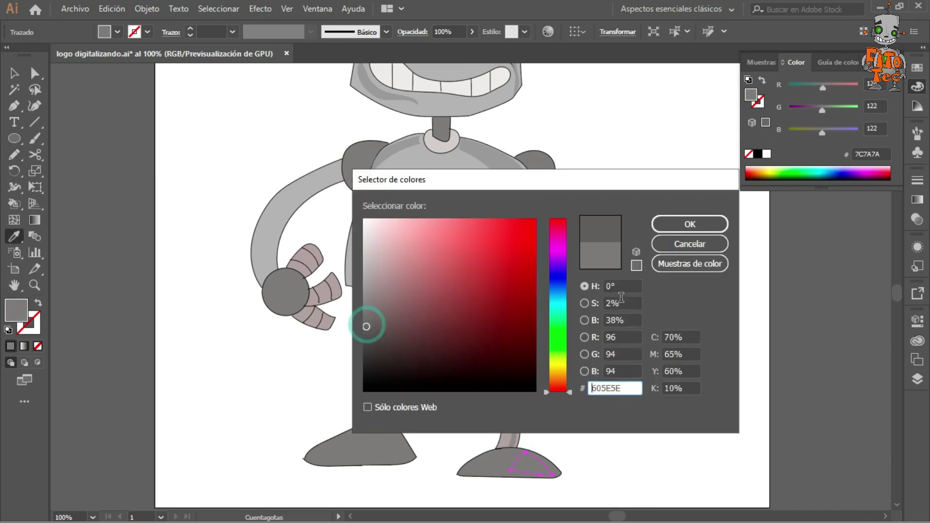
key("Return")
key("n")
left_click_drag(337, 450, 395, 450)
Step: Shade the belly, left arm and right hand, using darker grey 999898 on the arm
left_click_drag(502, 301, 456, 345)
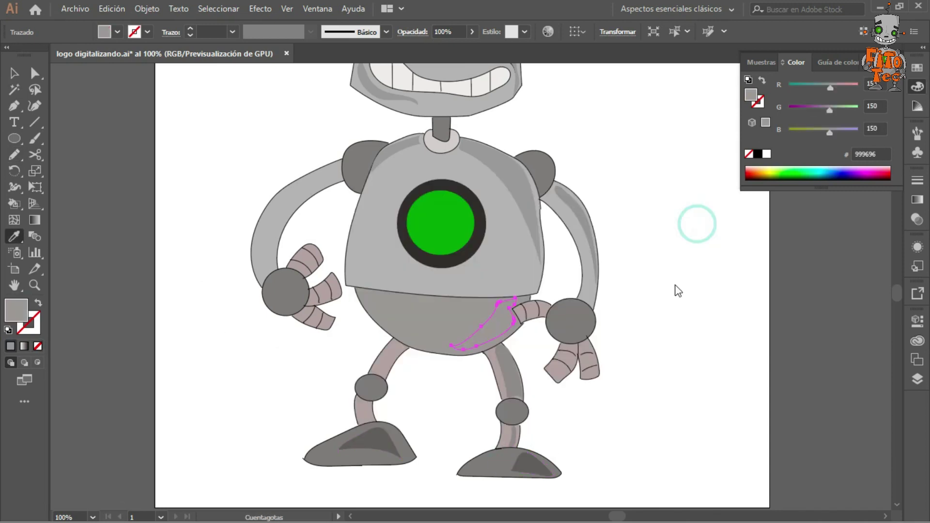
left_click_drag(340, 171, 271, 266)
key("i")
left_click(252, 227)
left_click(572, 223)
left_click_drag(571, 334, 566, 304)
Step: Fill the hand shading with 636262 and add shading shapes on both knees
double_click(16, 310)
type("636262")
key("Return")
left_click_drag(380, 380, 374, 395)
left_click_drag(512, 405, 522, 415)
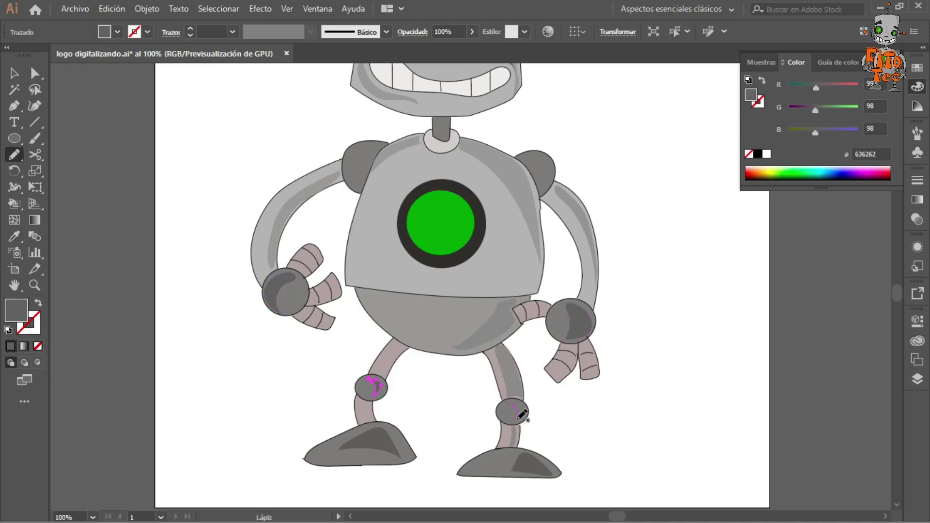
Step: Draw a dark green crescent in the chest light and sample a grey fill for the next shading
left_click_drag(460, 199, 429, 237)
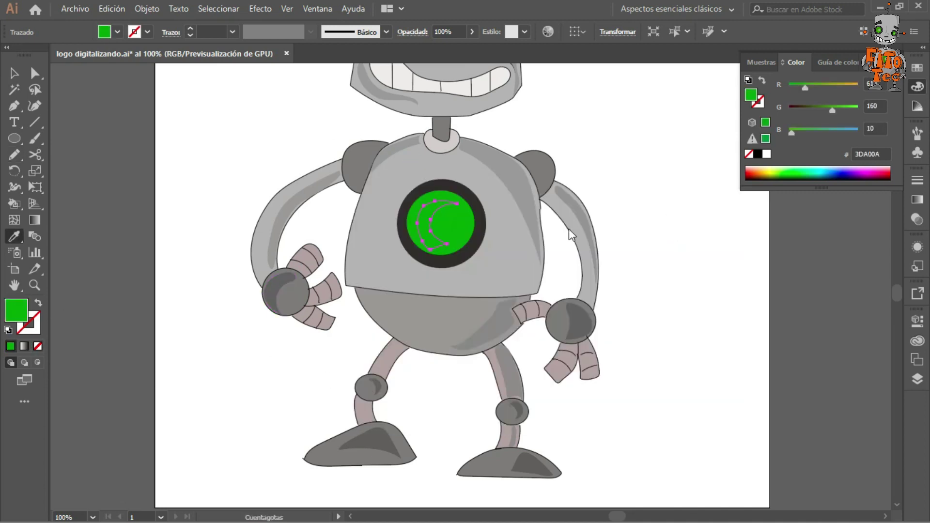
scroll(390, 165, "up", 4)
key("i")
left_click(363, 185)
double_click(16, 310)
left_click(663, 228)
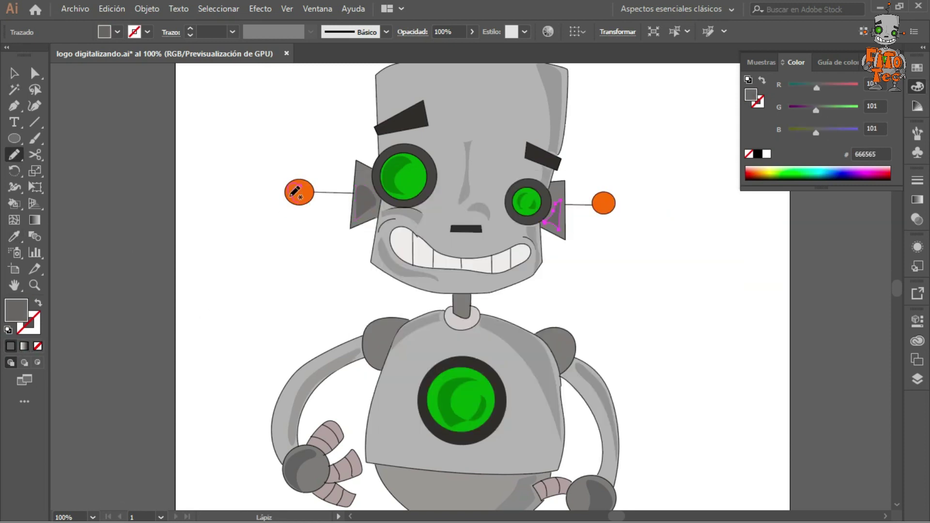
Step: Shade the ear balls in orange D86619 and the right shoulder in dark grey 5E5C5C
left_click(297, 190)
double_click(16, 310)
key("Return")
key("n")
scroll(615, 199, "up", 3)
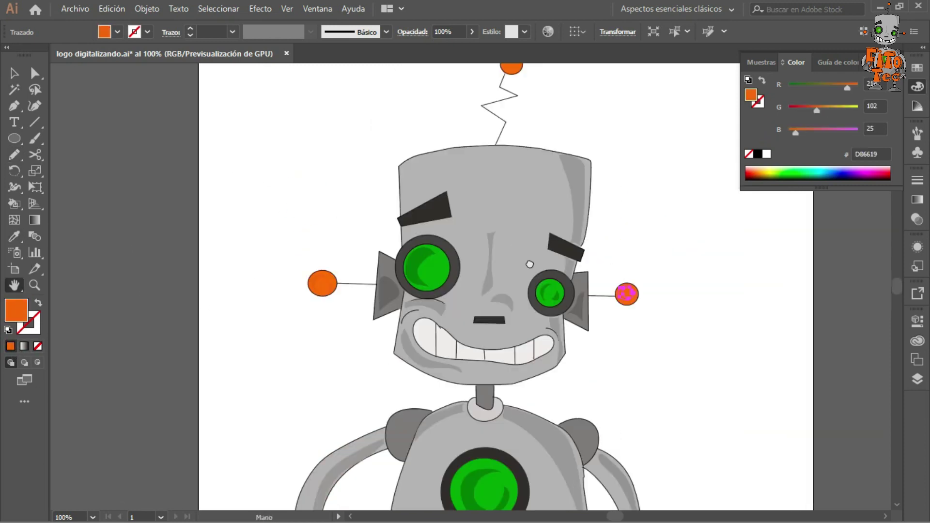
key("i")
left_click(407, 370)
left_click(582, 368, "ctrl")
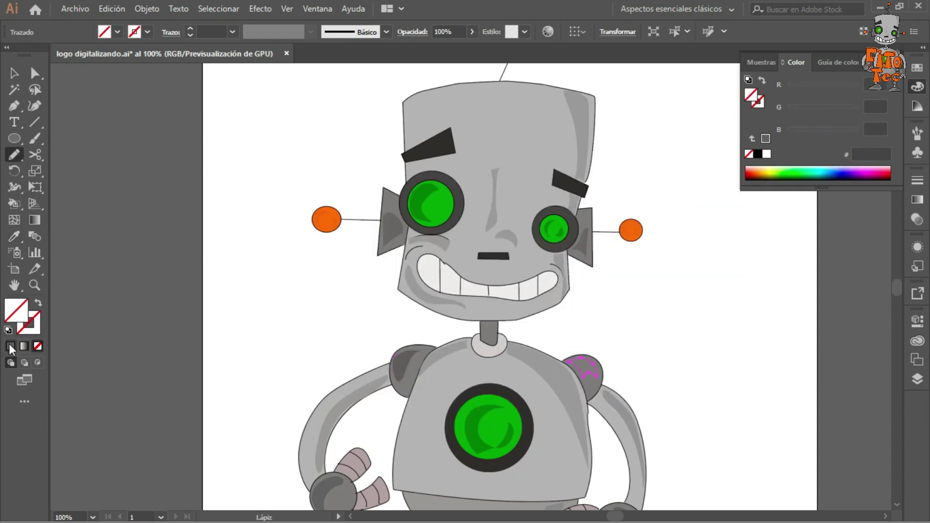
Step: Pan and zoom to bring the robot's face into view
key("h")
left_click_drag(484, 242, 476, 203)
left_click(918, 361)
key("ctrl+0")
left_click(716, 363)
key("ctrl+plus")
key("ctrl+plus")
key("ctrl+plus")
left_click_drag(488, 165, 384, 319)
Step: Draw a small highlight circle in the left eye filled with pale grey-green AAB7A3
key("l")
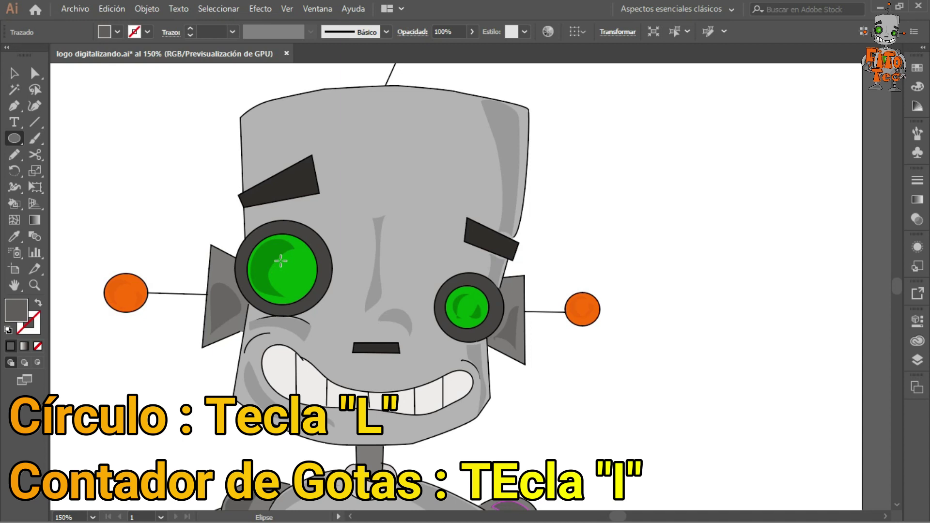
left_click_drag(302, 281, 303, 281)
double_click(16, 310)
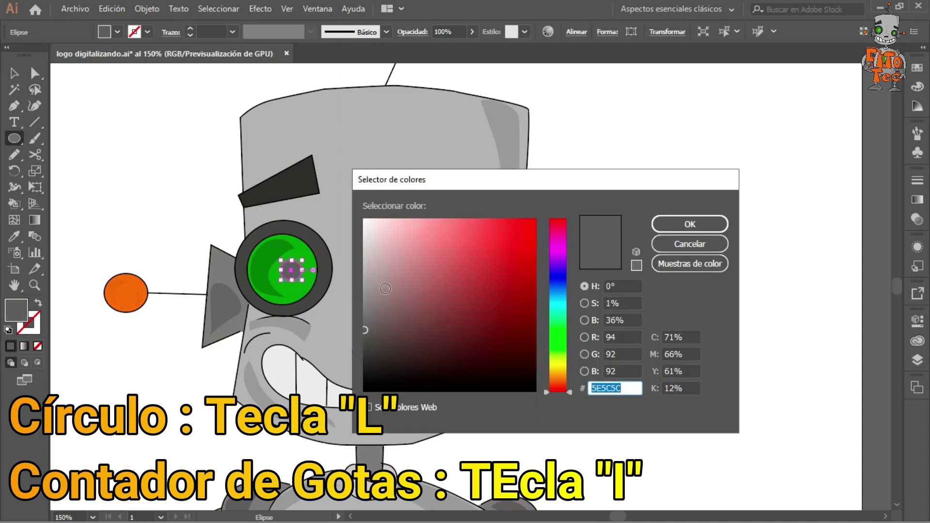
left_click(691, 245)
key("i")
double_click(26, 315)
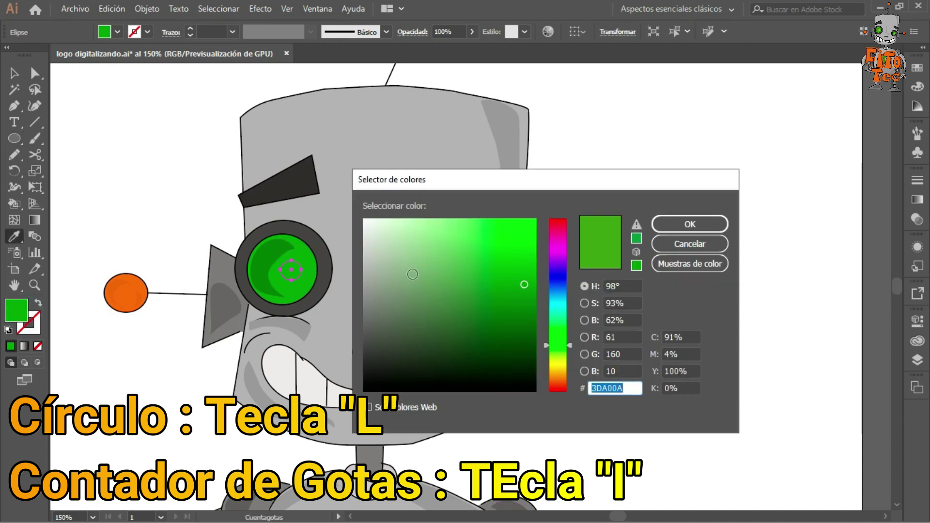
left_click_drag(395, 290, 382, 270)
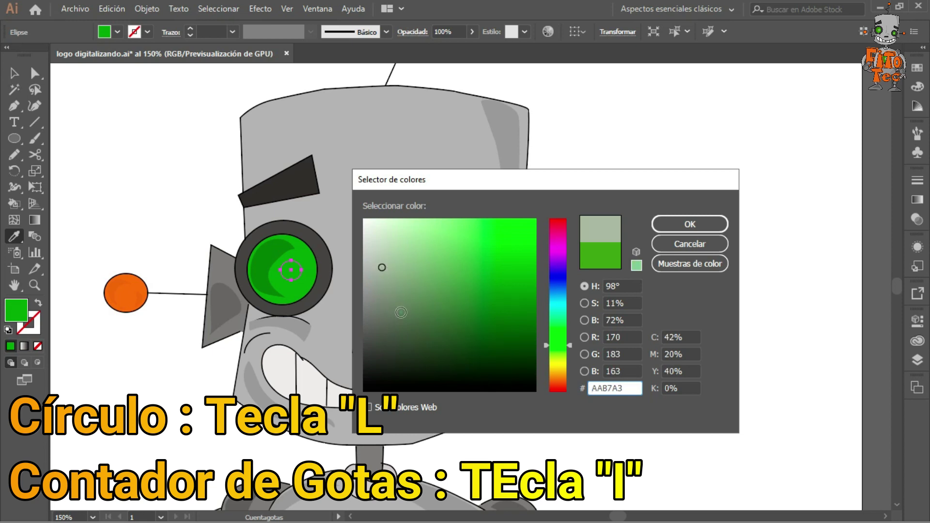
left_click(684, 224)
Step: Add the matching highlights in the other eye and chest light, then deselect and zoom out
key("l")
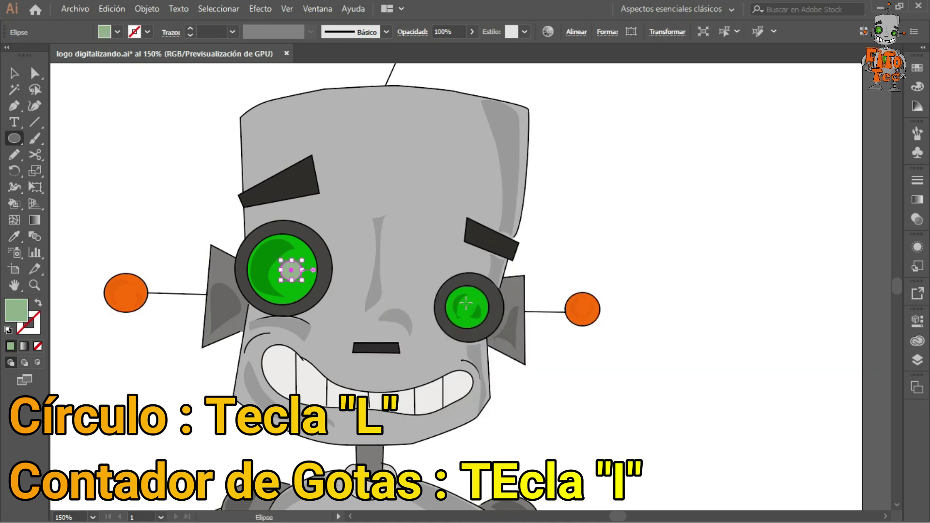
key("i")
scroll(557, 254, "down", 3)
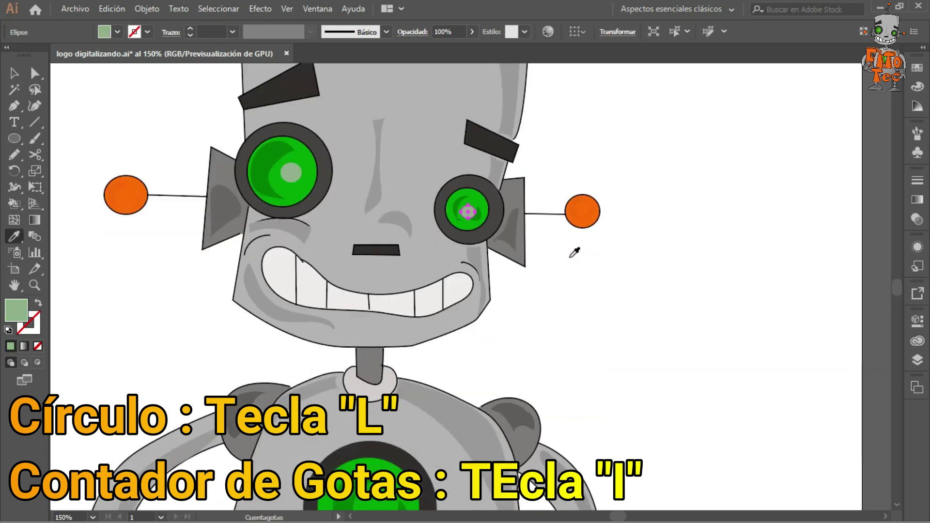
scroll(436, 262, "down", 5)
key("l")
key("v")
left_click(720, 182)
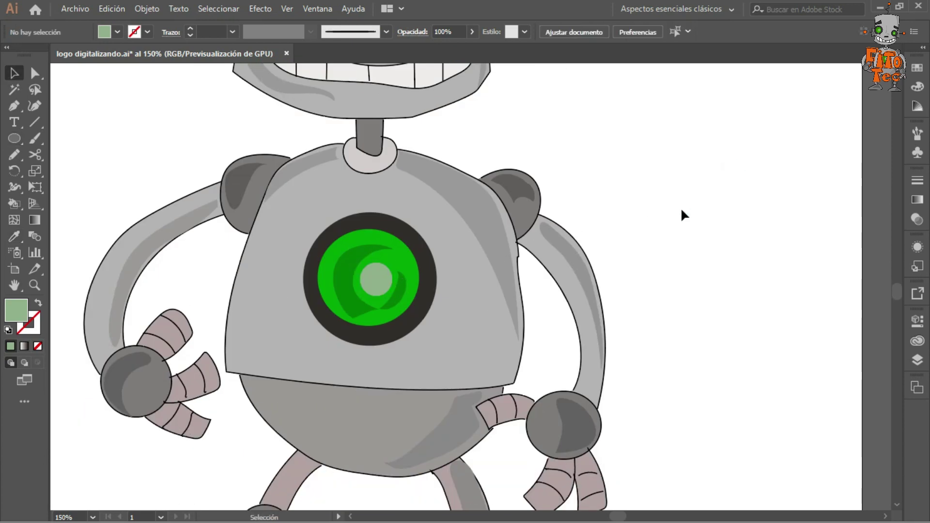
key("ctrl+0")
Step: Marquee-select all the robot and letter artwork, set stroke weight to 1 pt, then deselect
left_click_drag(486, 167, 480, 215)
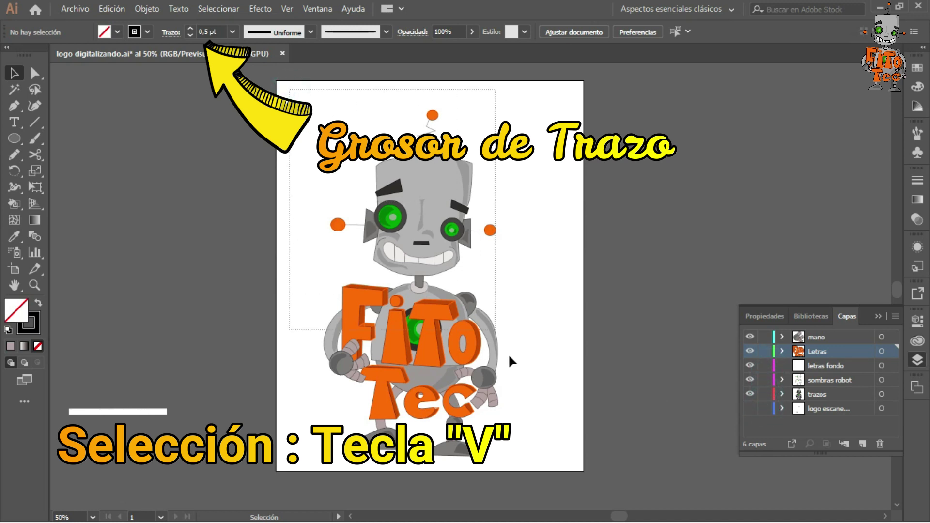
left_click_drag(575, 464, 583, 473)
left_click(232, 32)
left_click(244, 77)
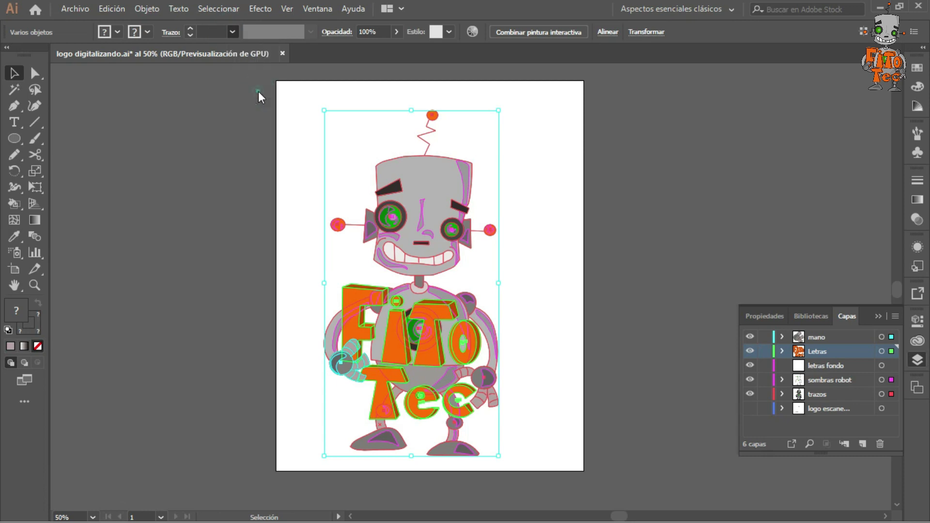
left_click(538, 138)
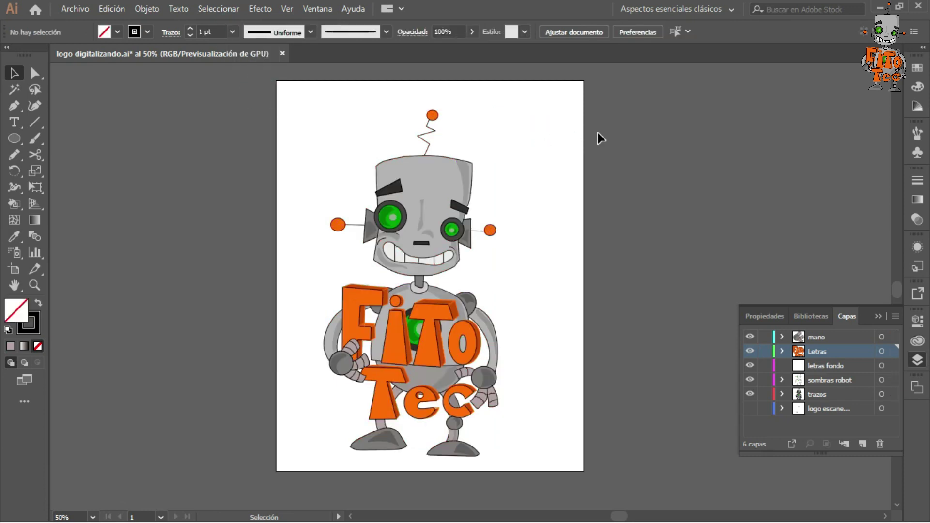
Step: Use Archivo > Exportar > Exportar como to bring up the PNG export dialog for 'logo digitalizando.png'
left_click(77, 10)
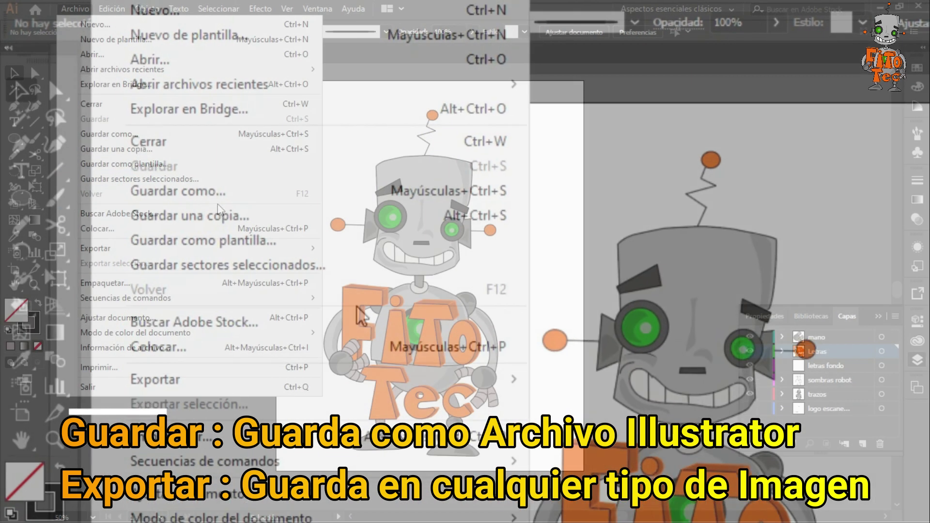
mouse_move(189, 248)
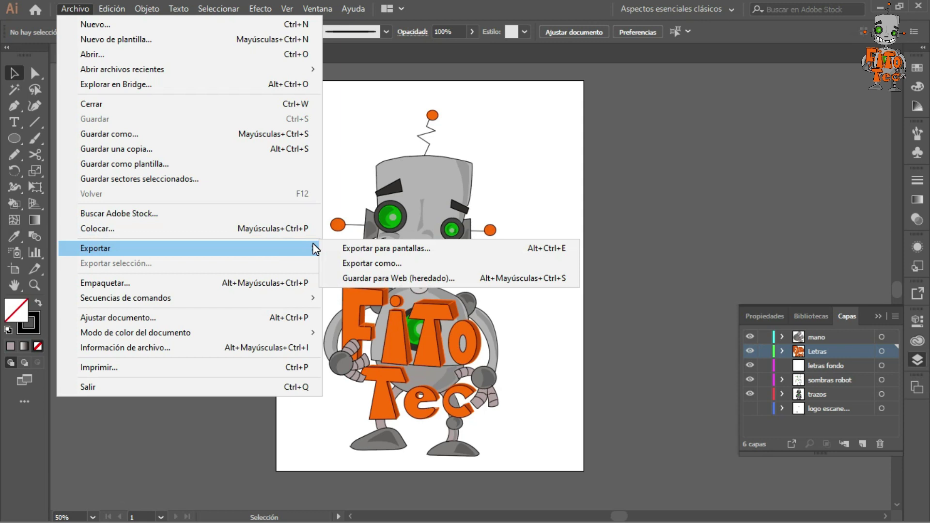
left_click(406, 264)
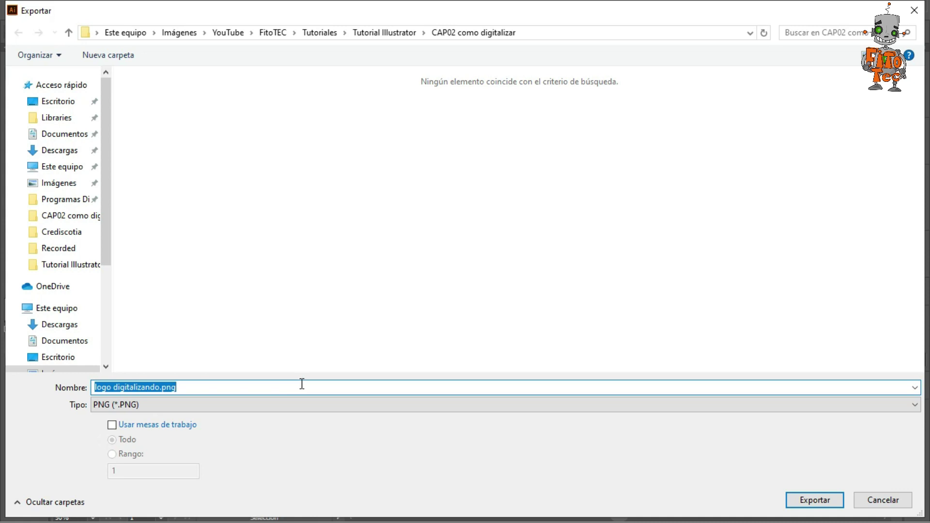
left_click(821, 499)
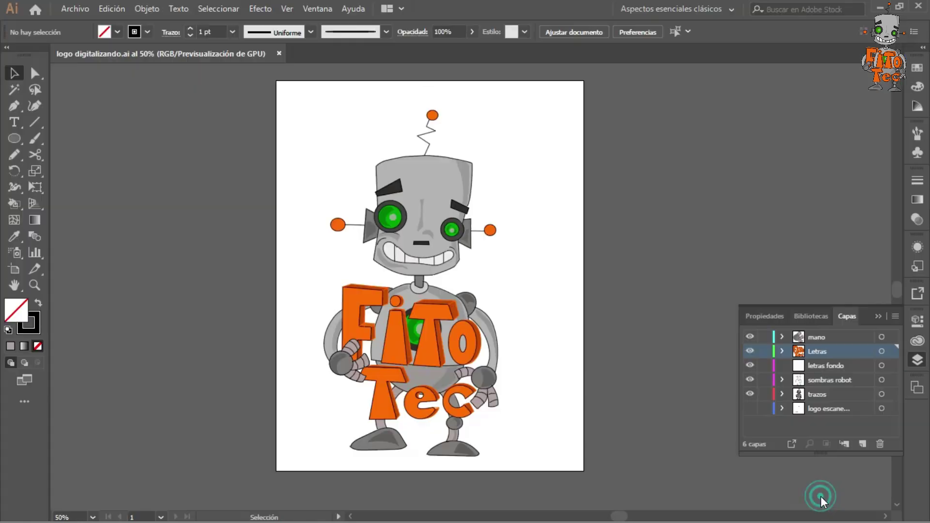